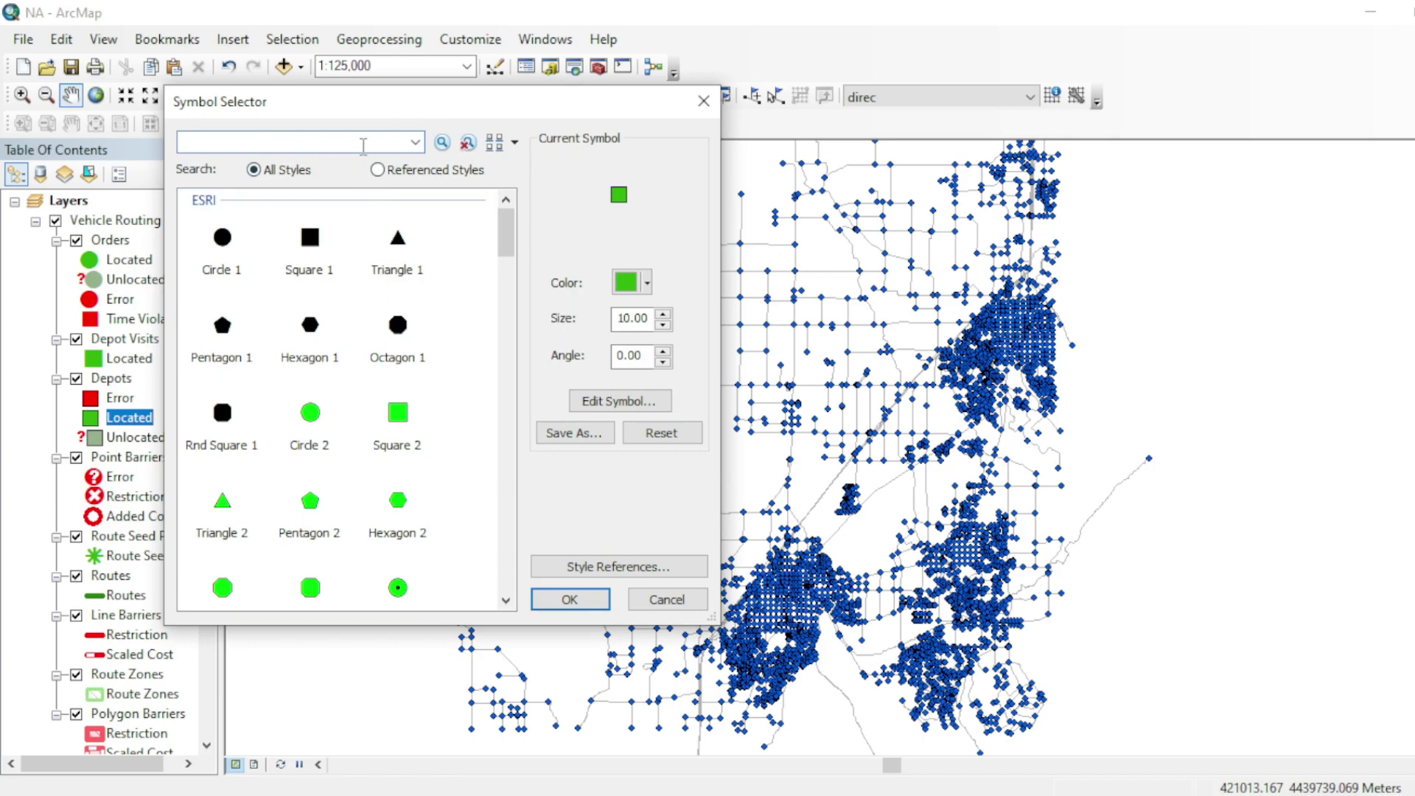
# Step: Replace the located-depot symbol with the Fire Truck symbol found by searching 'truck'
pyautogui.write('truck')
pyautogui.press('Return')
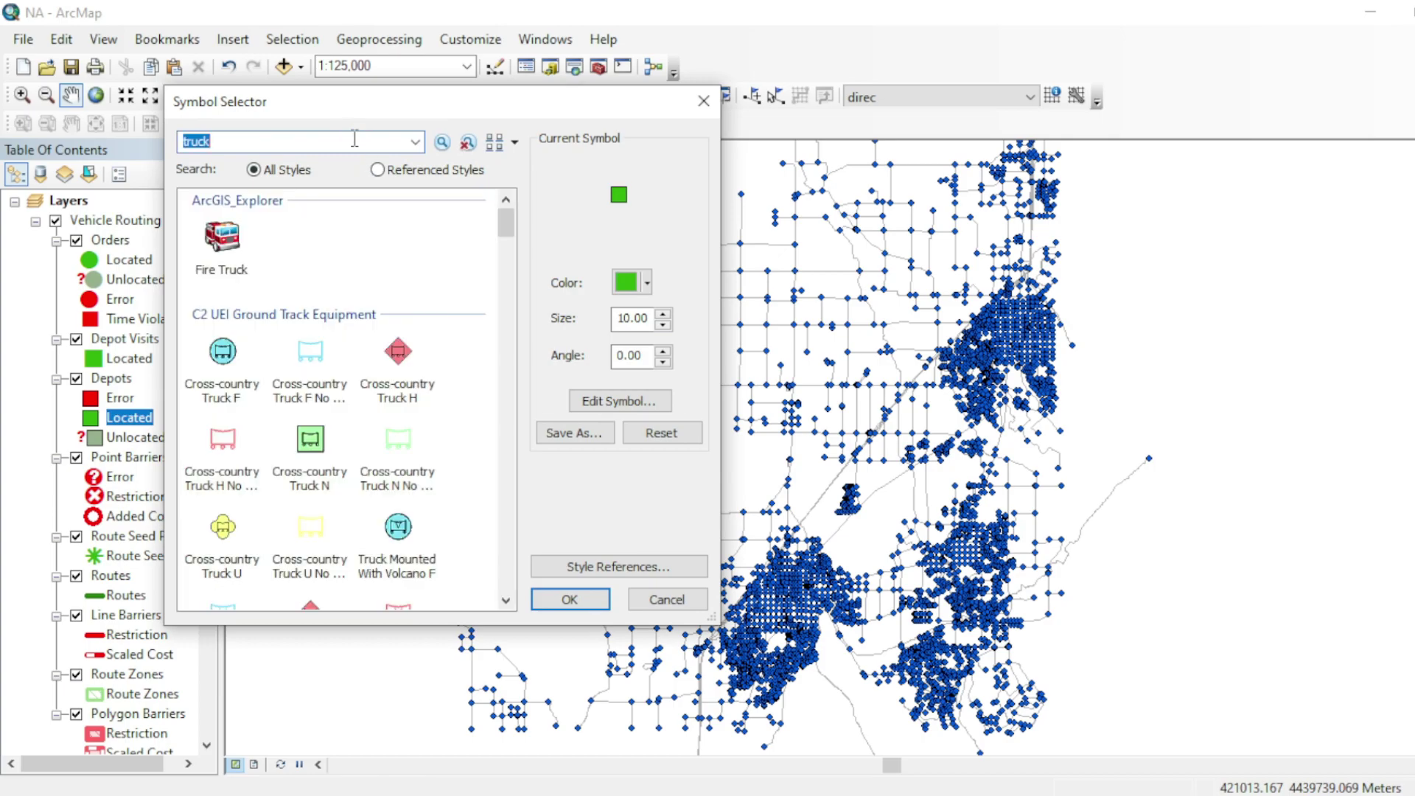
pyautogui.click(213, 254)
pyautogui.click(567, 601)
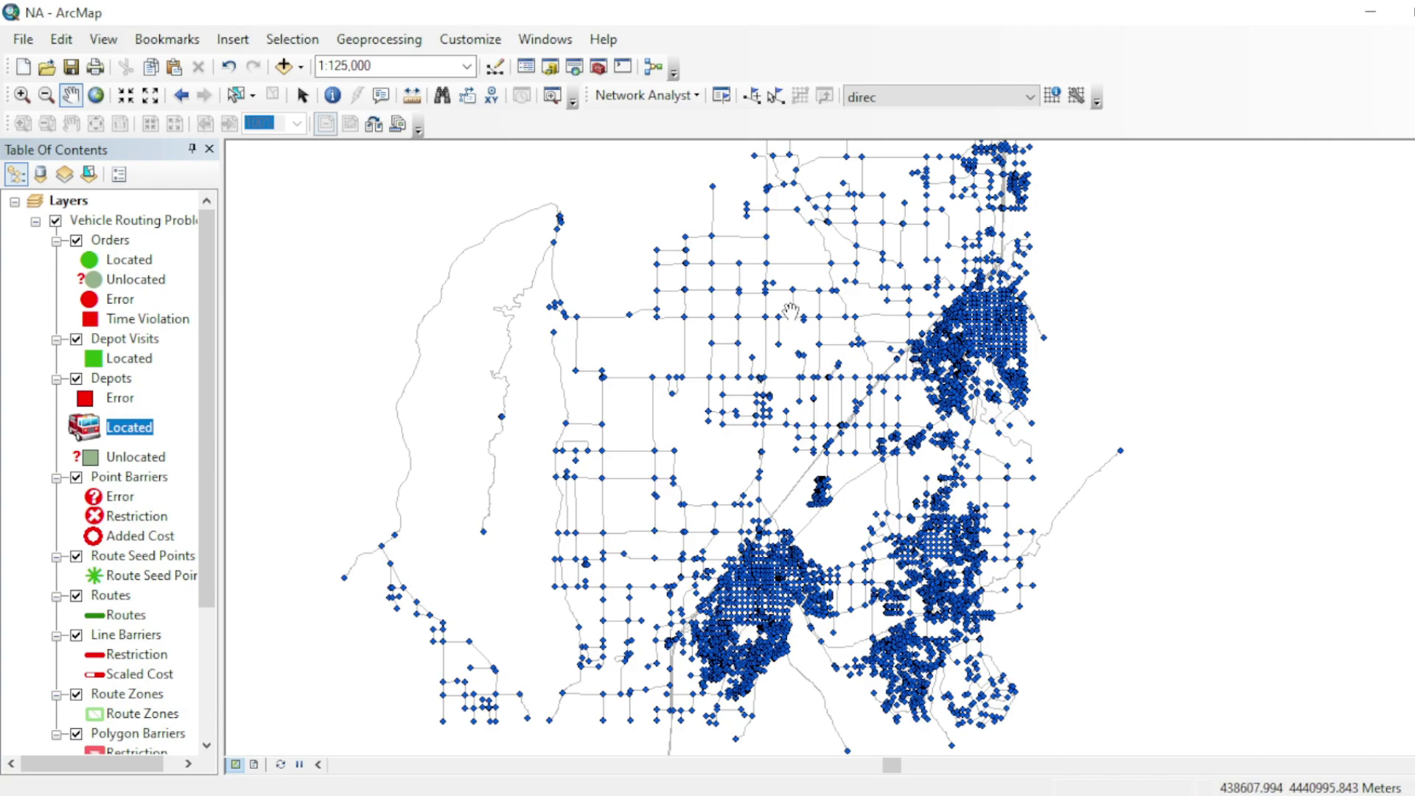
# Step: Add two depots on the network, one east of the map centre and one in the southwest
pyautogui.click(724, 99)
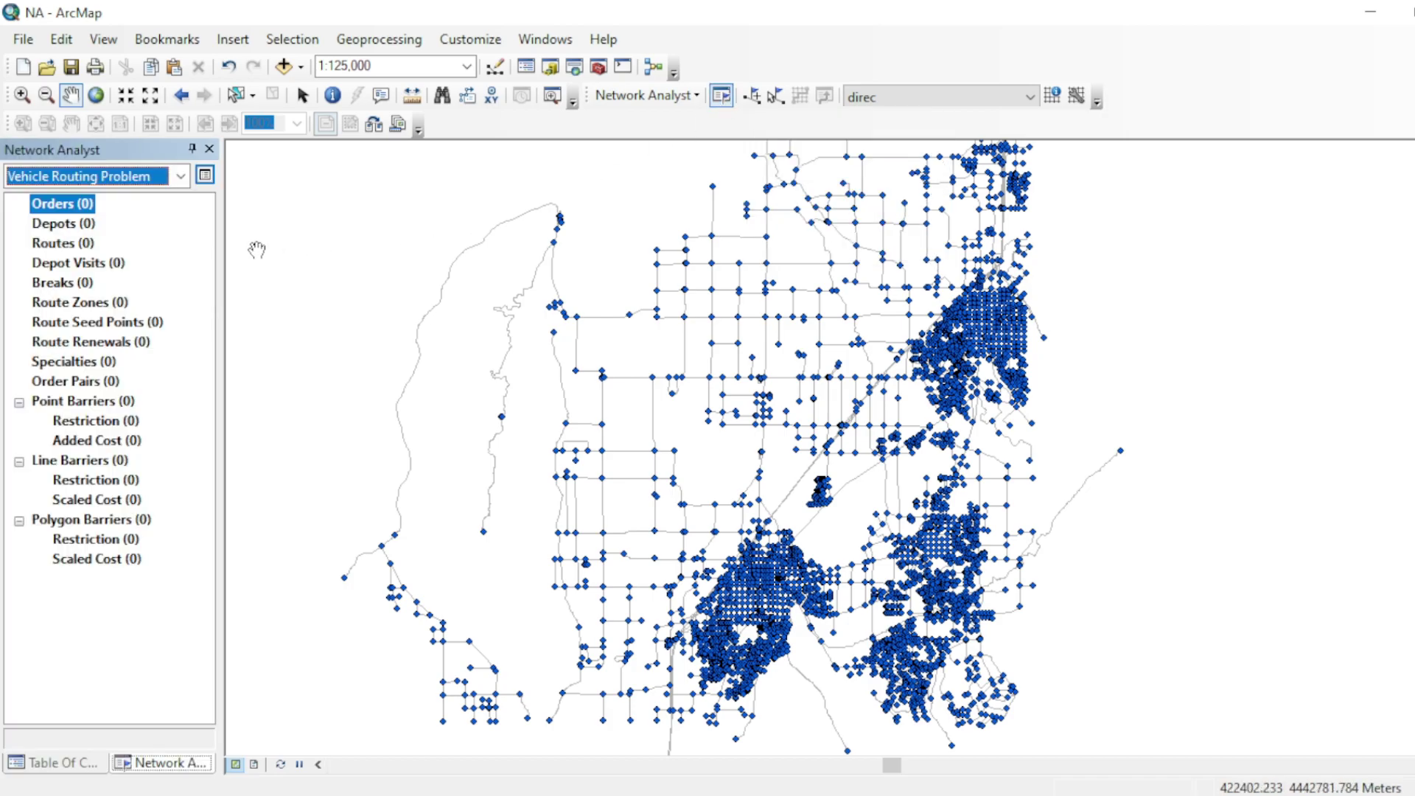
pyautogui.click(61, 225)
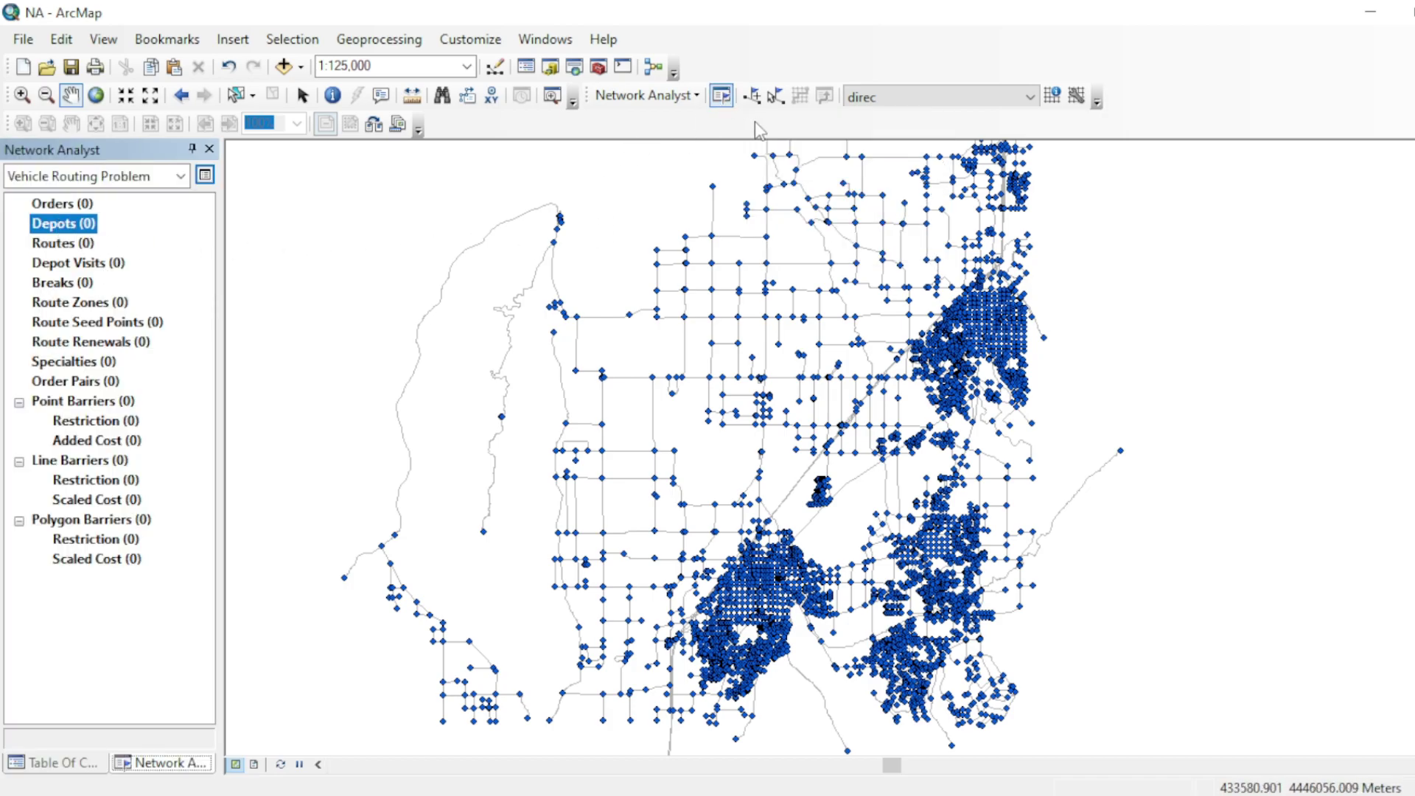
pyautogui.click(752, 96)
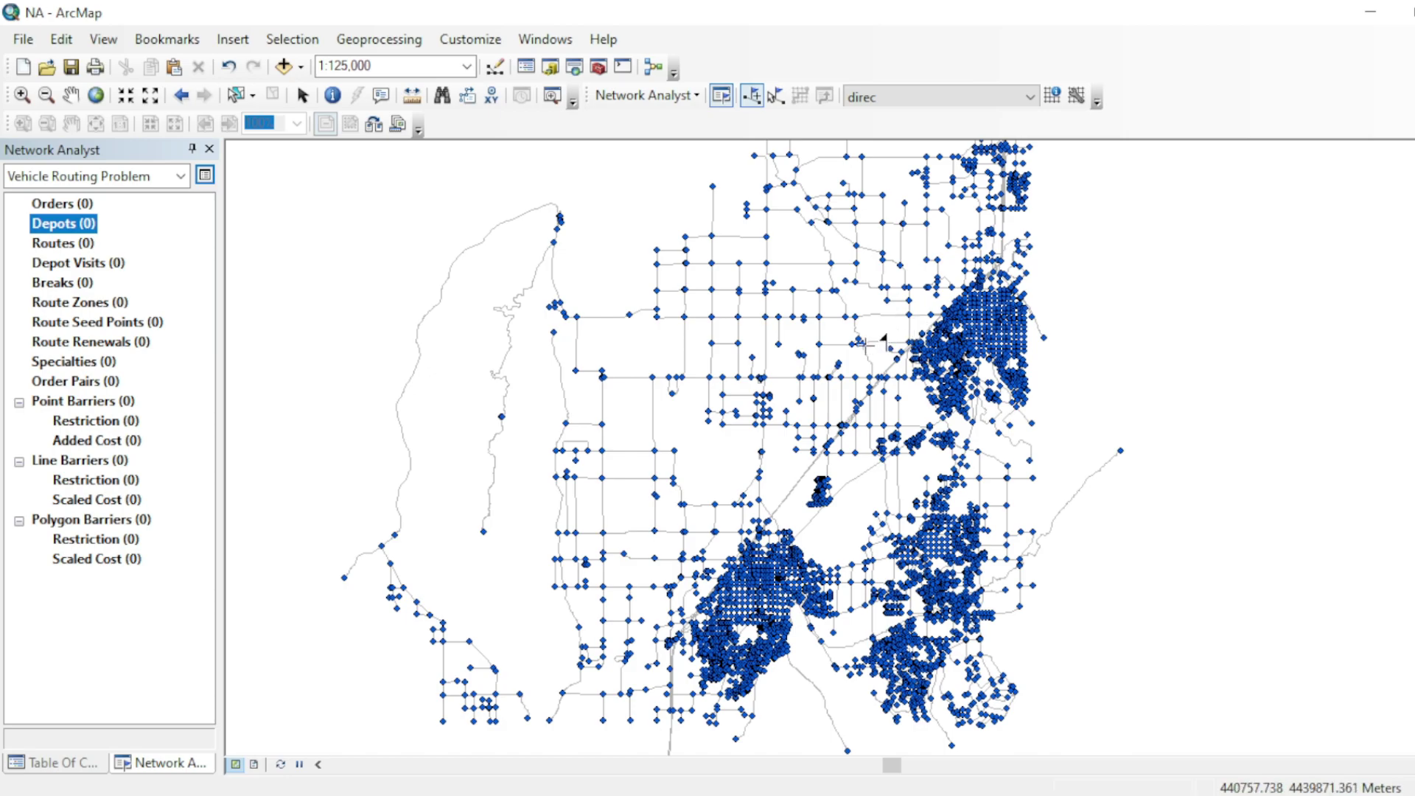
pyautogui.click(864, 344)
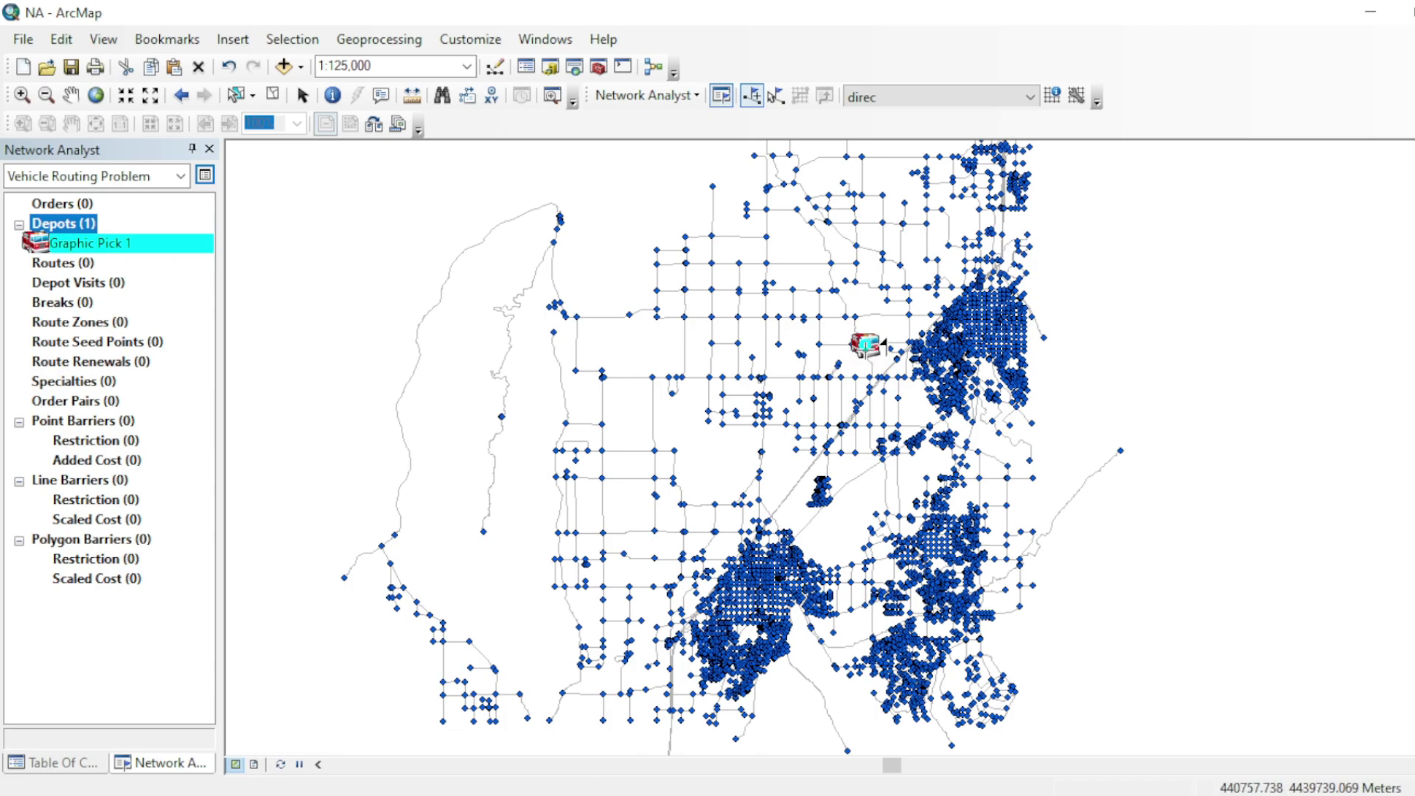
pyautogui.click(552, 716)
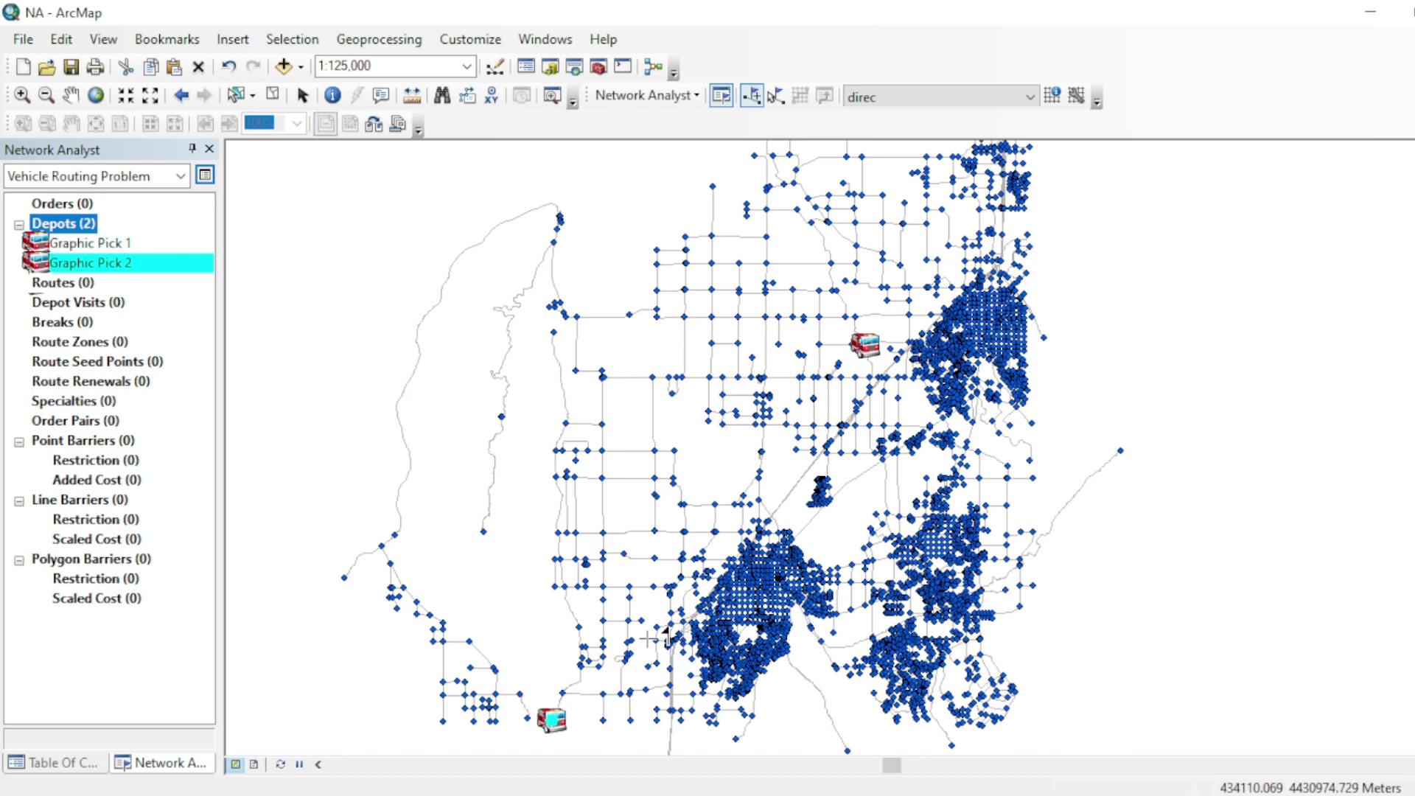
# Step: Place six orders across the network, from the upper middle down to near the southern depot
pyautogui.click(74, 204)
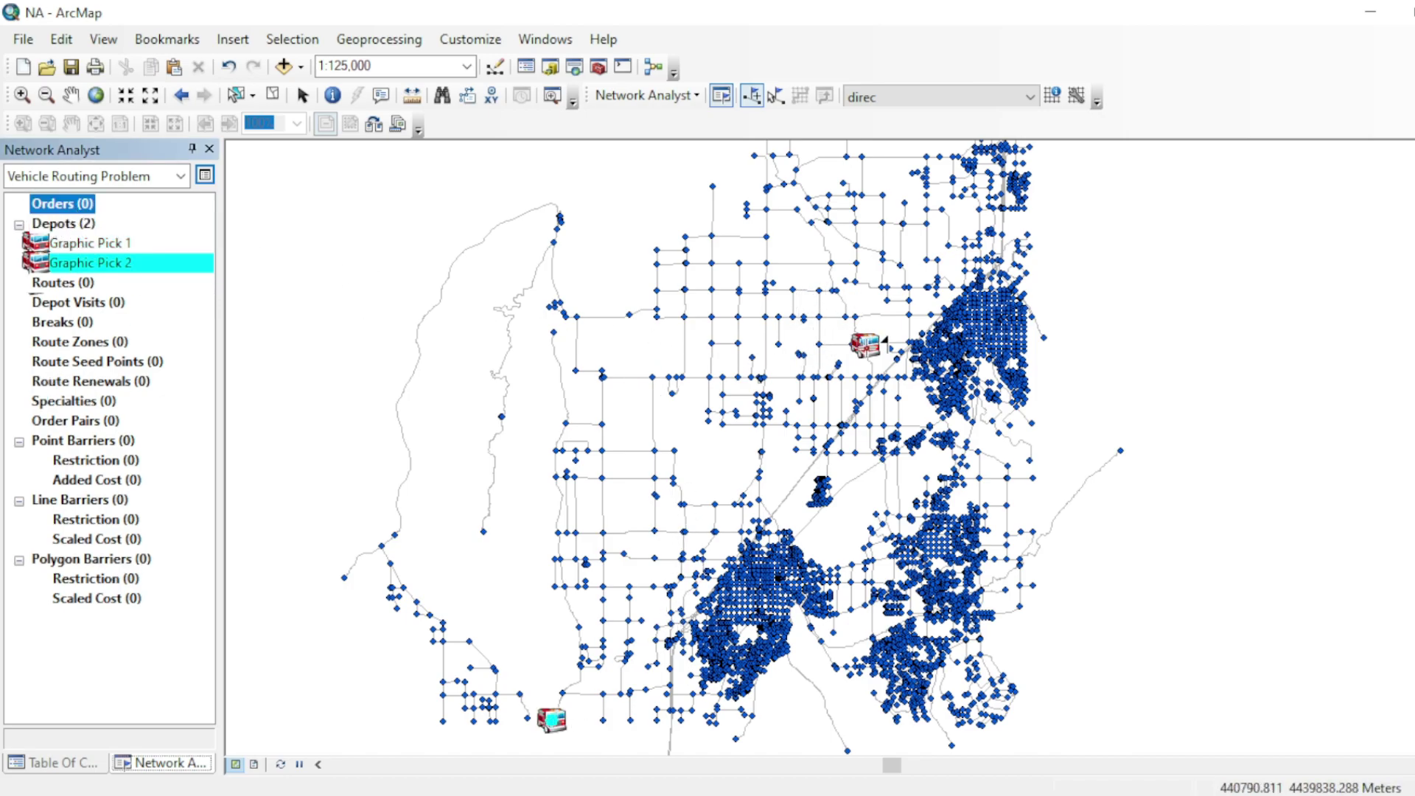
pyautogui.click(766, 290)
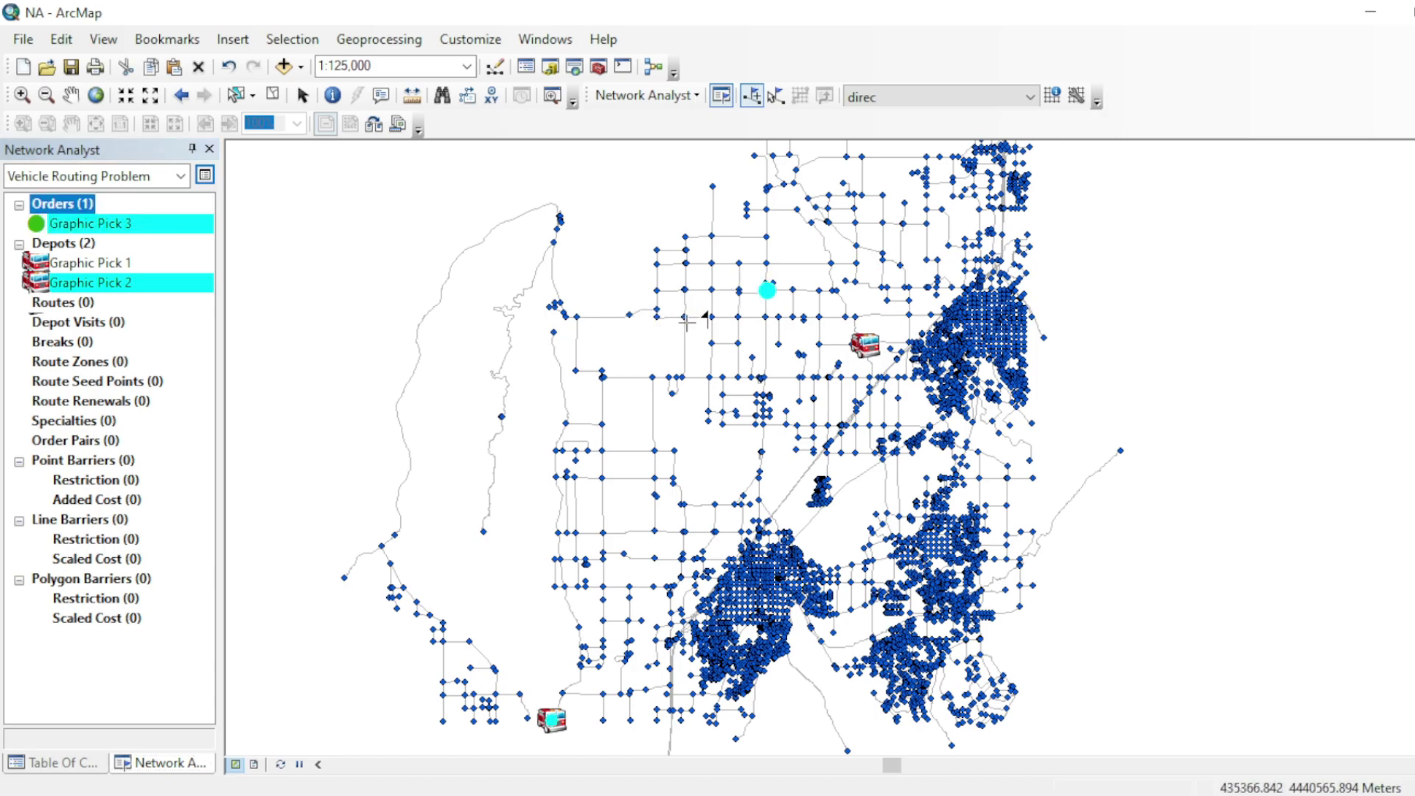
pyautogui.click(679, 377)
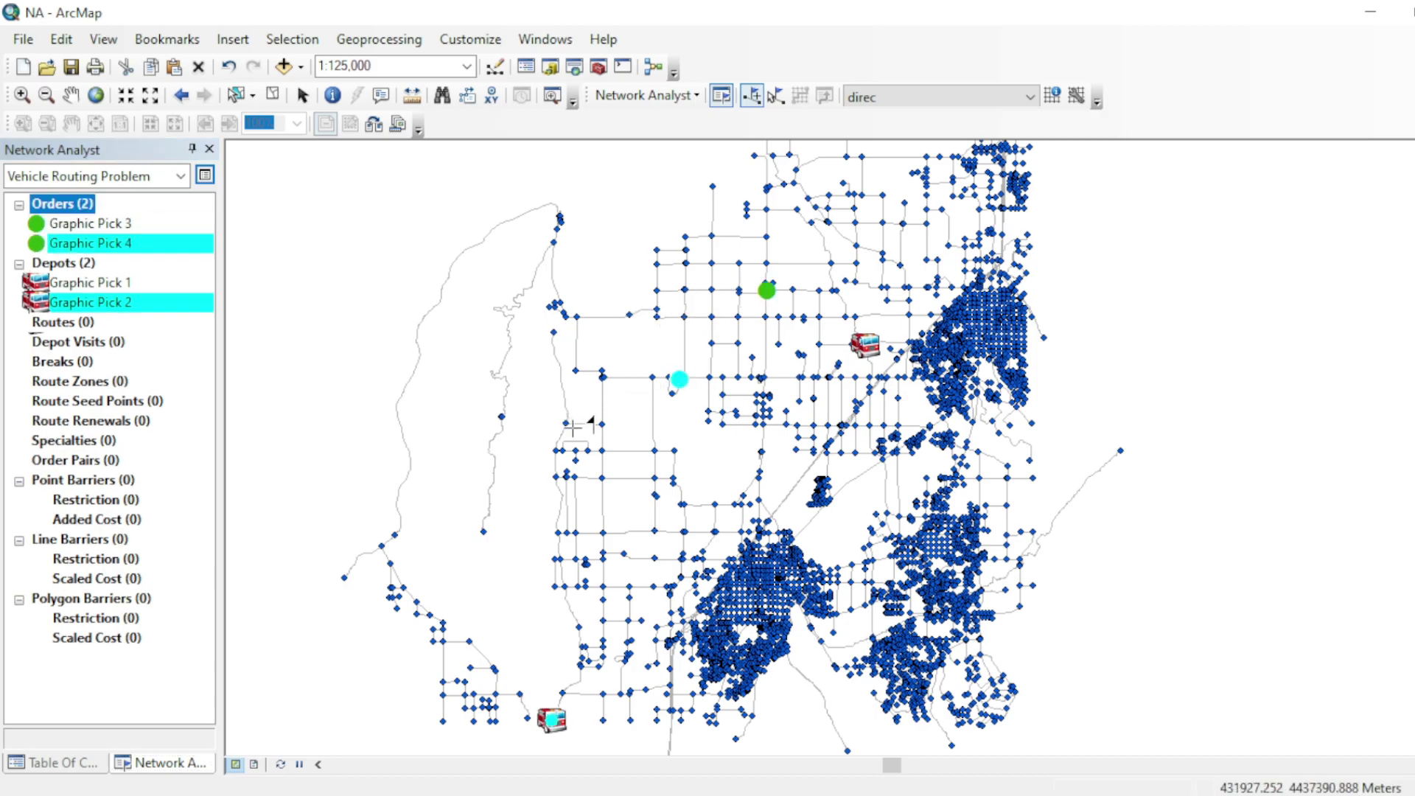
pyautogui.click(552, 450)
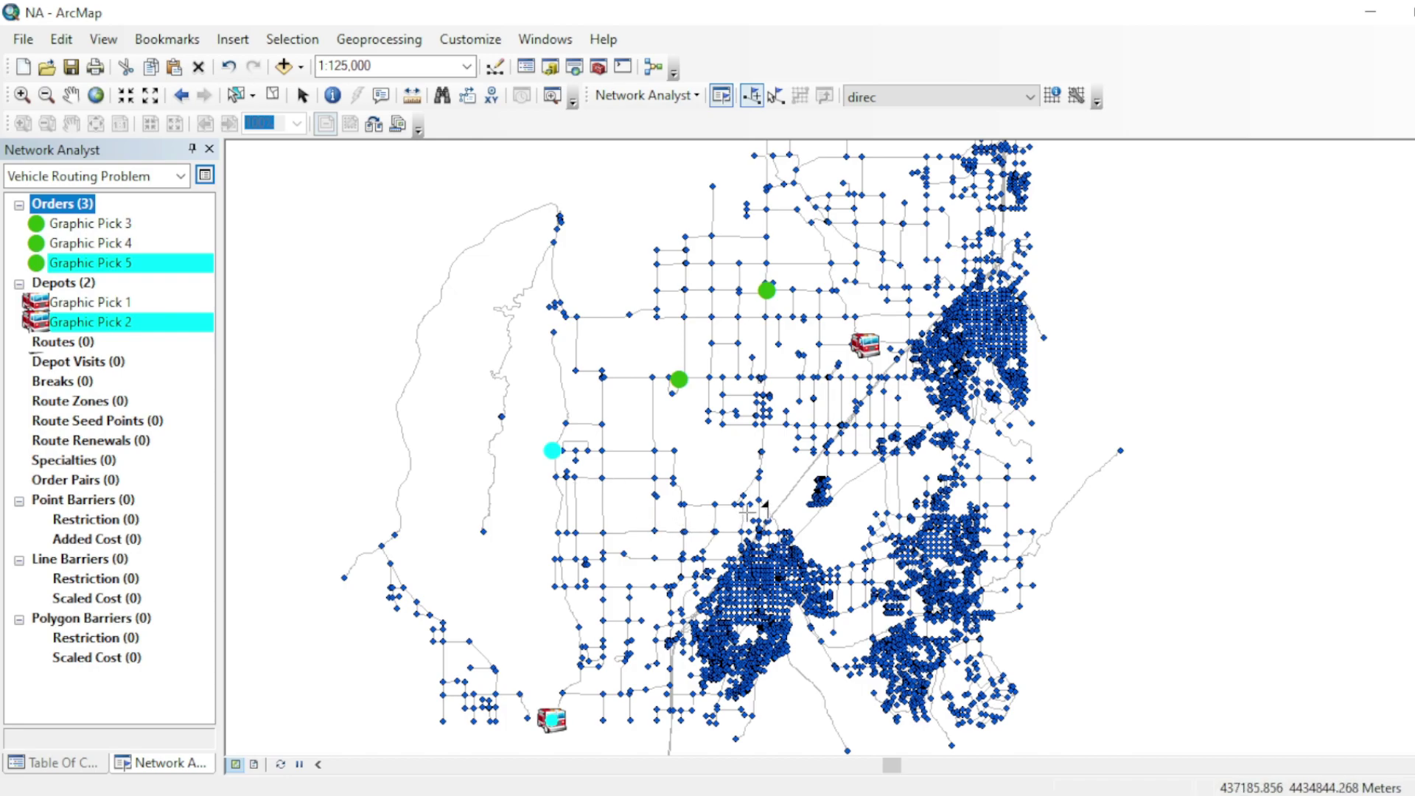
pyautogui.click(716, 532)
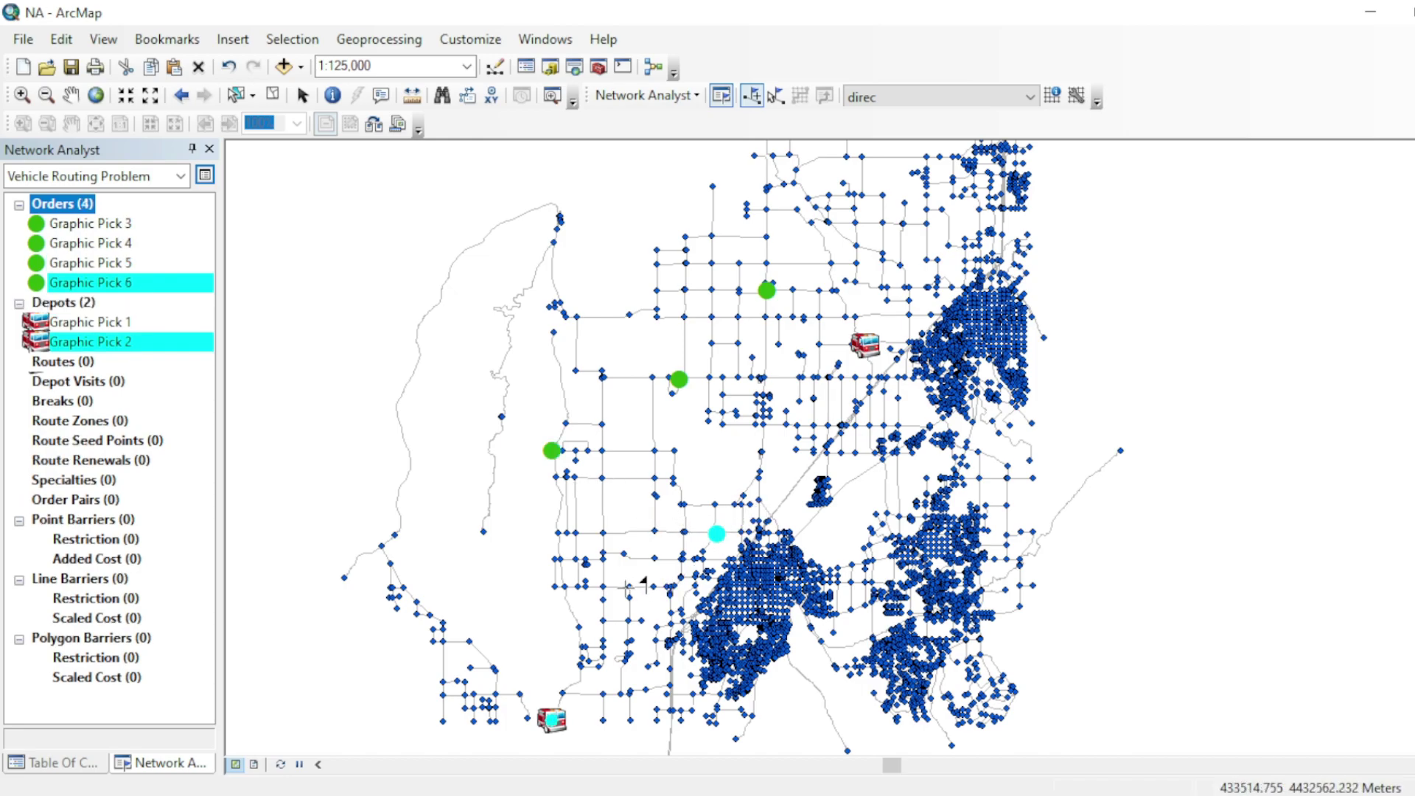
pyautogui.click(566, 587)
pyautogui.click(629, 693)
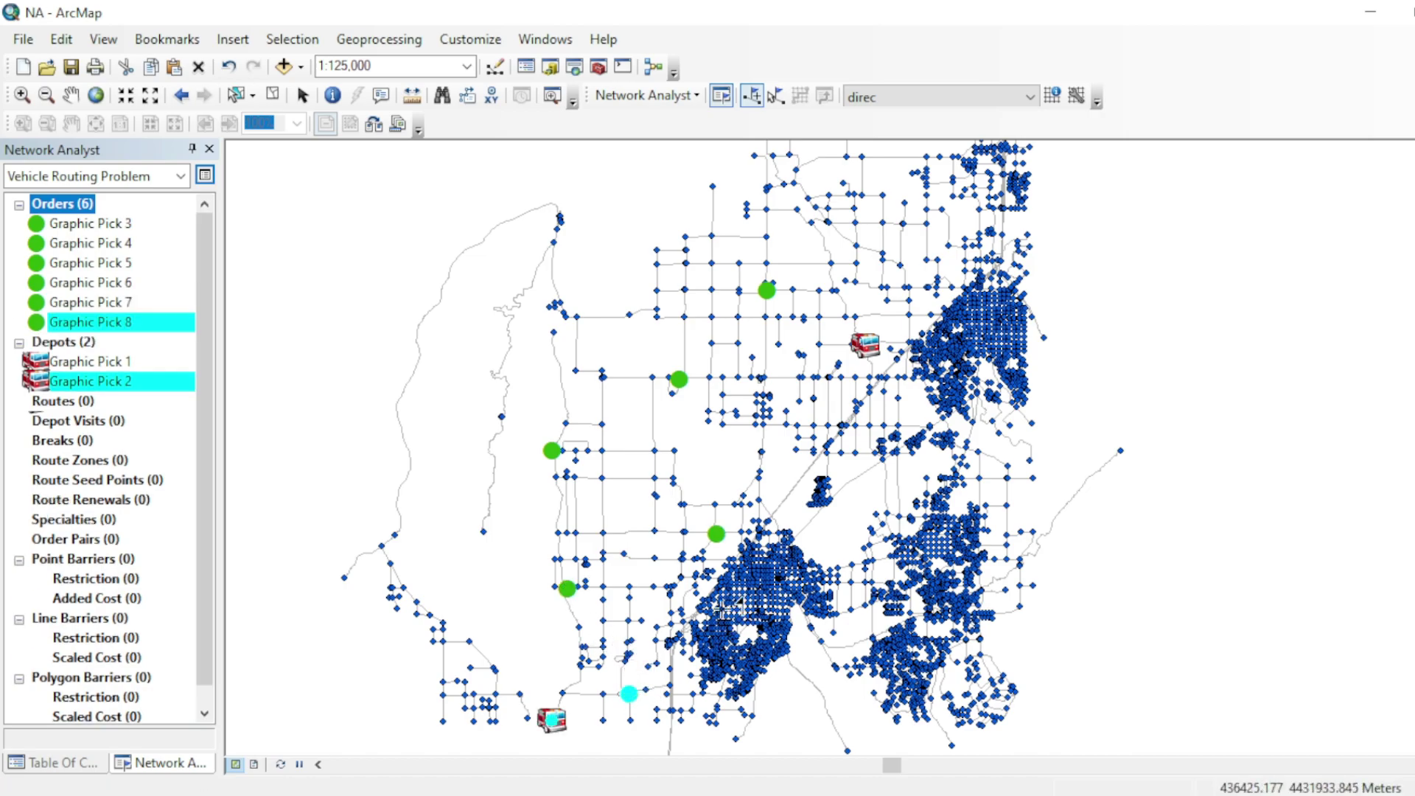
pyautogui.click(70, 95)
pyautogui.moveTo(796, 337); pyautogui.dragTo(778, 333)
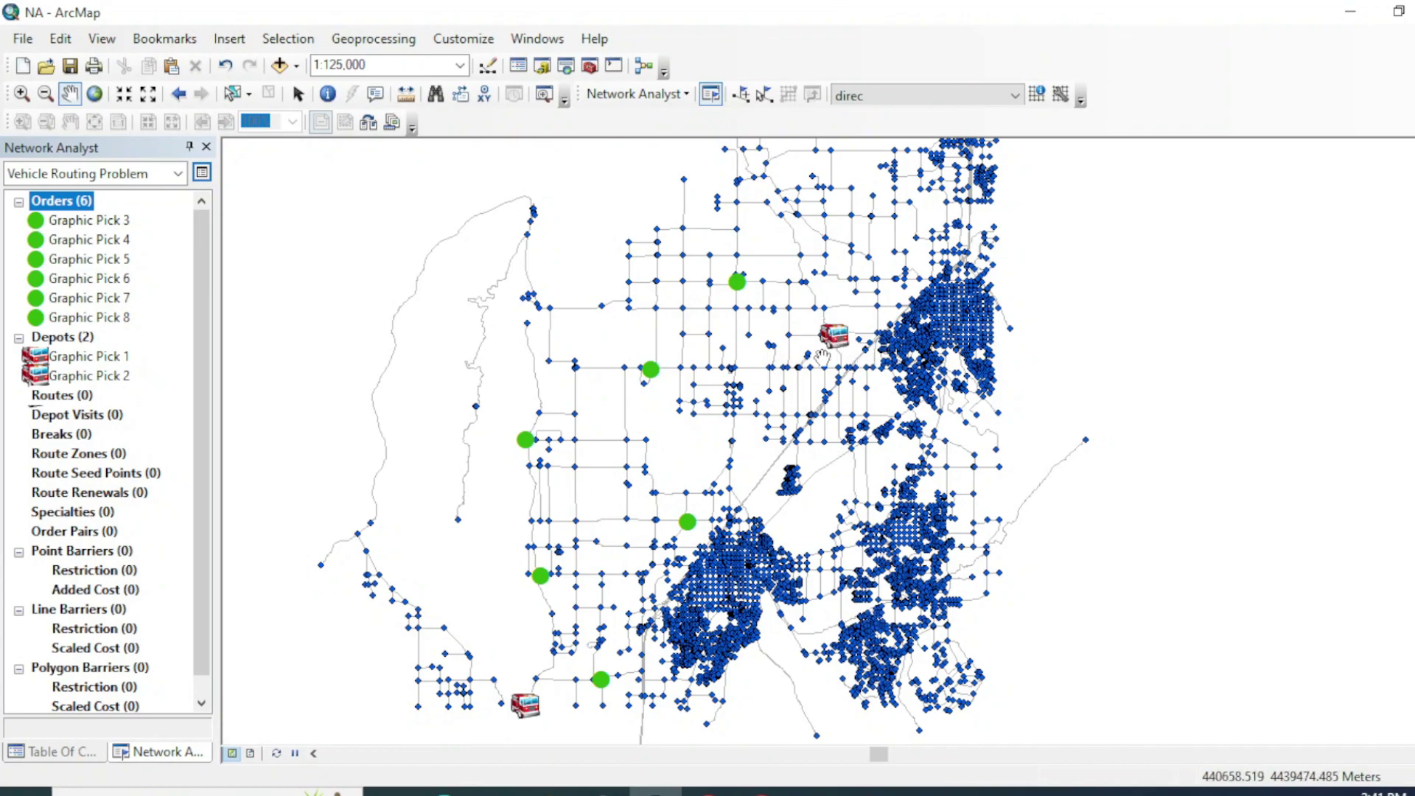
pyautogui.moveTo(829, 345); pyautogui.dragTo(846, 322)
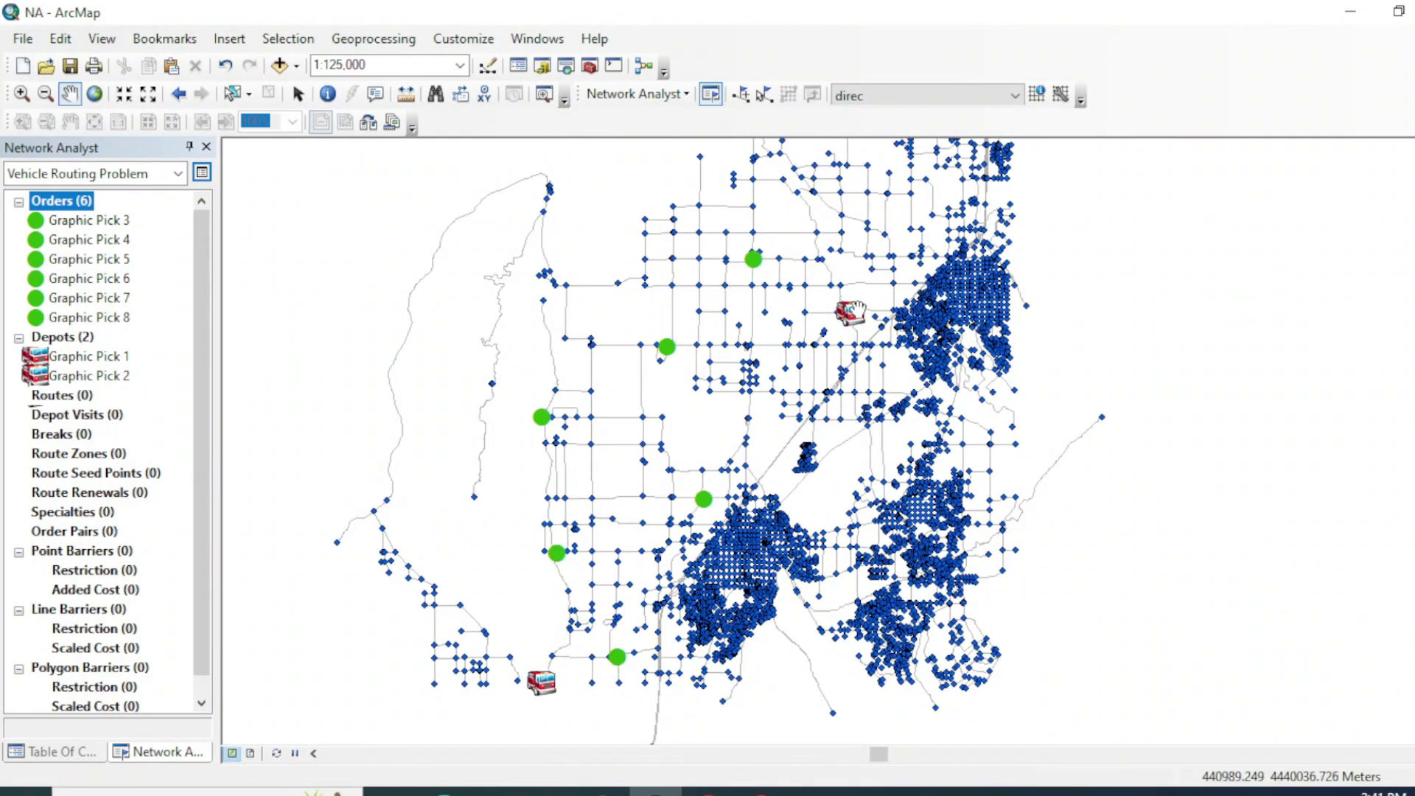
pyautogui.moveTo(710, 506); pyautogui.dragTo(710, 519)
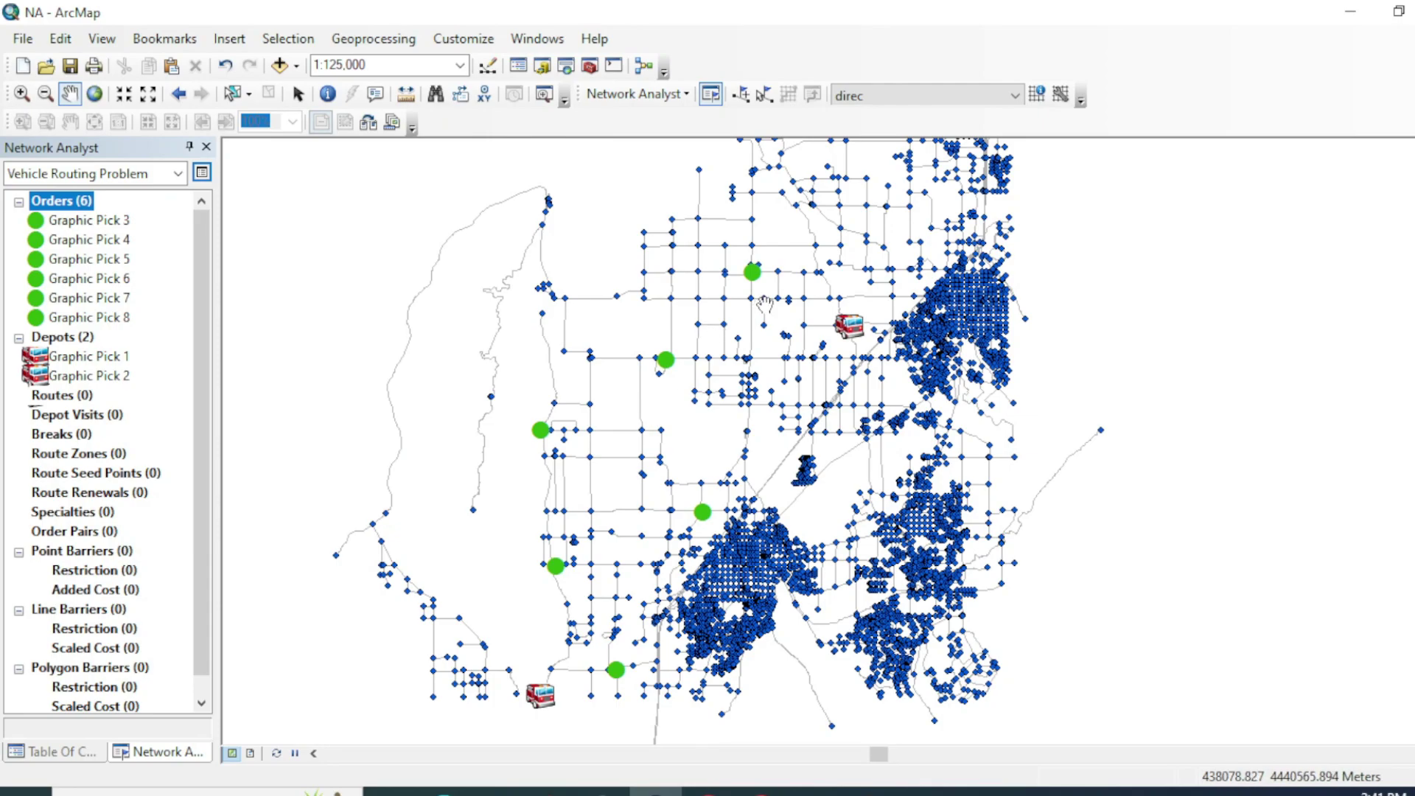
pyautogui.moveTo(854, 331); pyautogui.dragTo(842, 327)
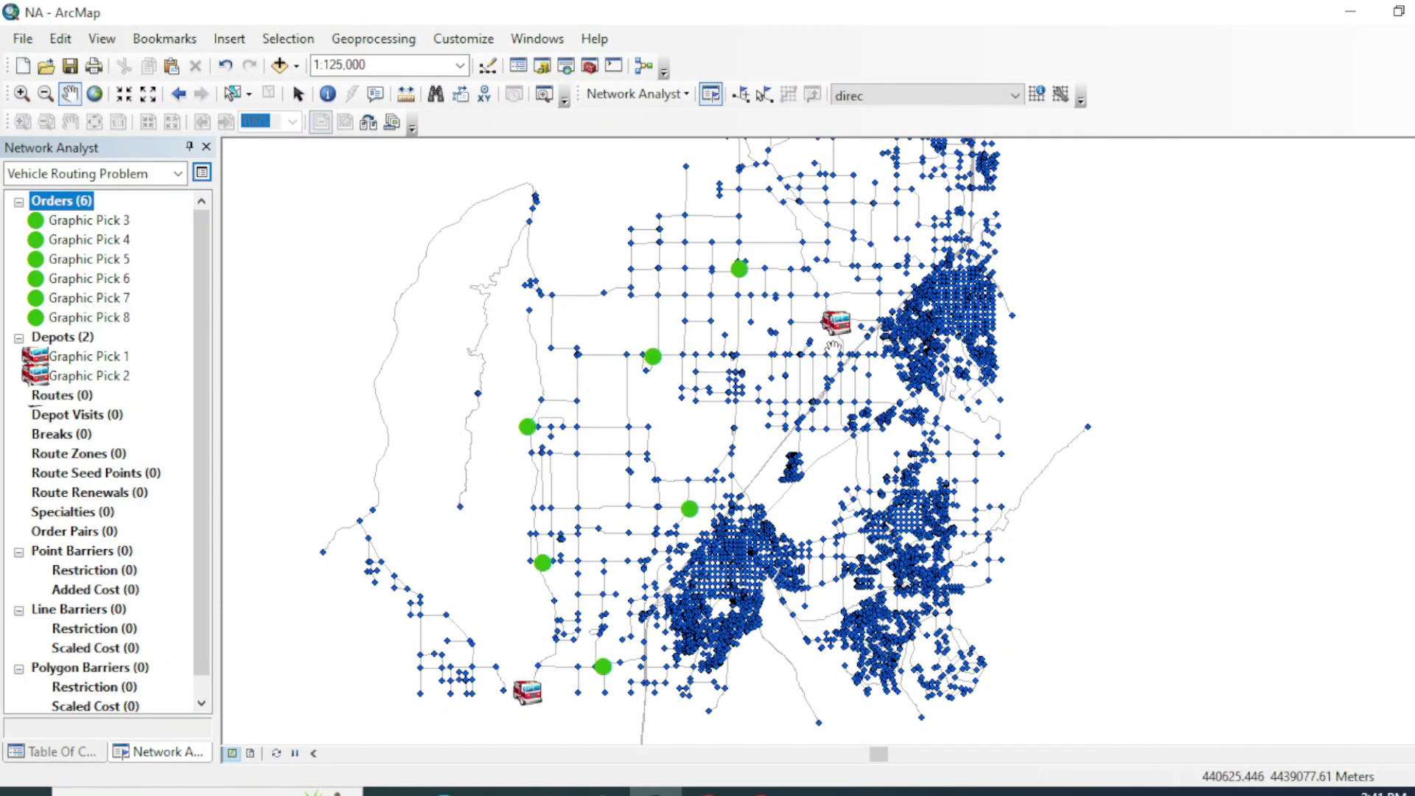
pyautogui.moveTo(846, 332); pyautogui.dragTo(854, 328)
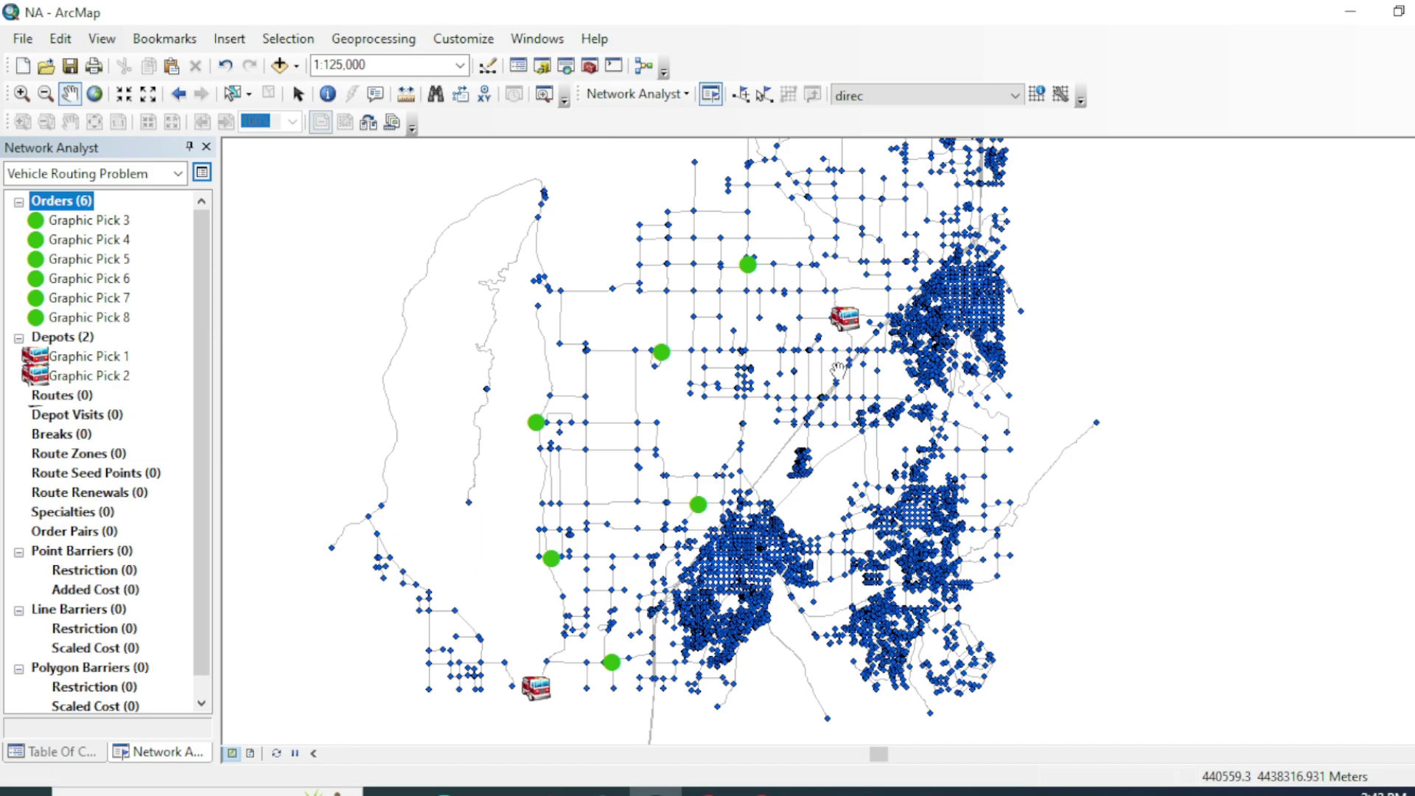
# Step: Add a new route to the Routes class and name it truck1
pyautogui.rightClick(85, 398)
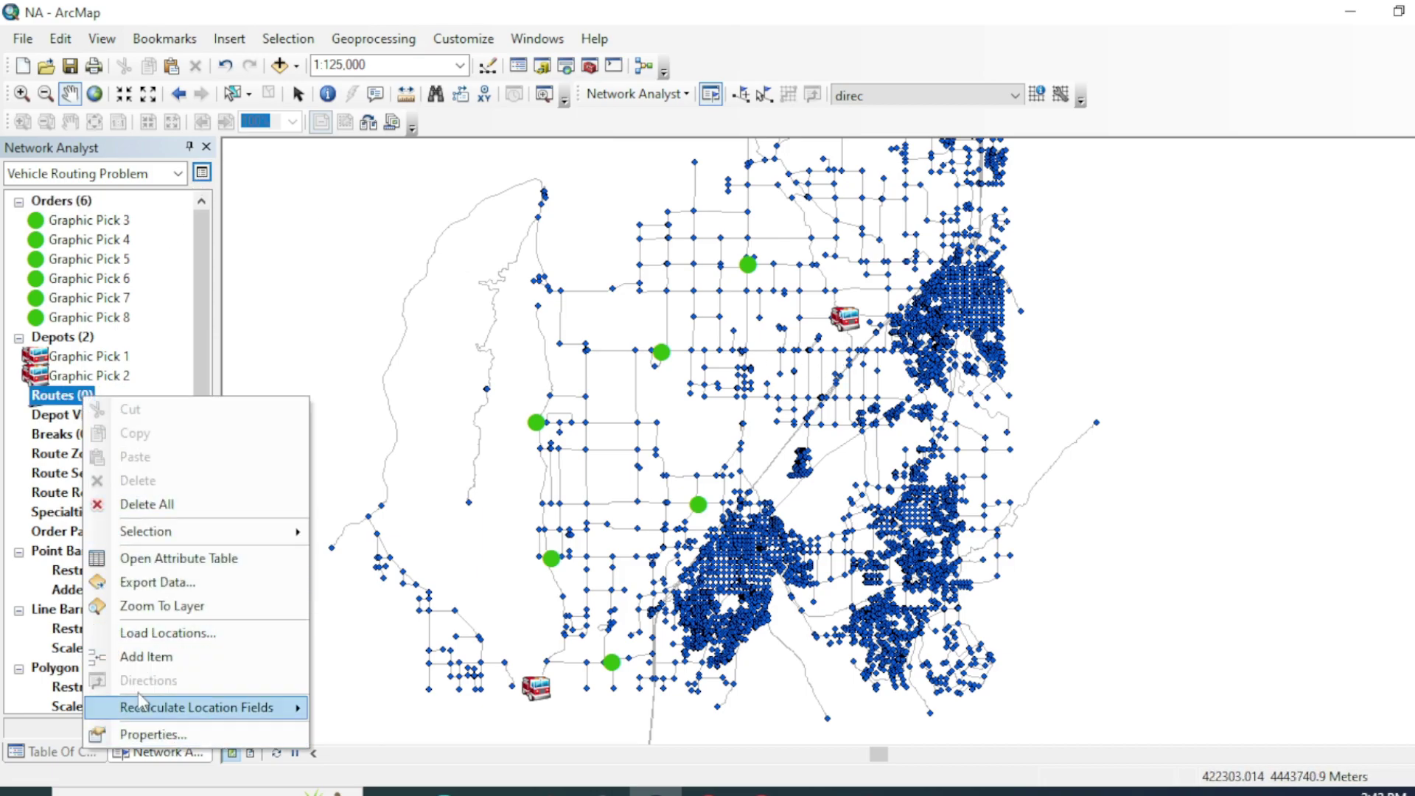
pyautogui.click(57, 398)
pyautogui.rightClick(57, 398)
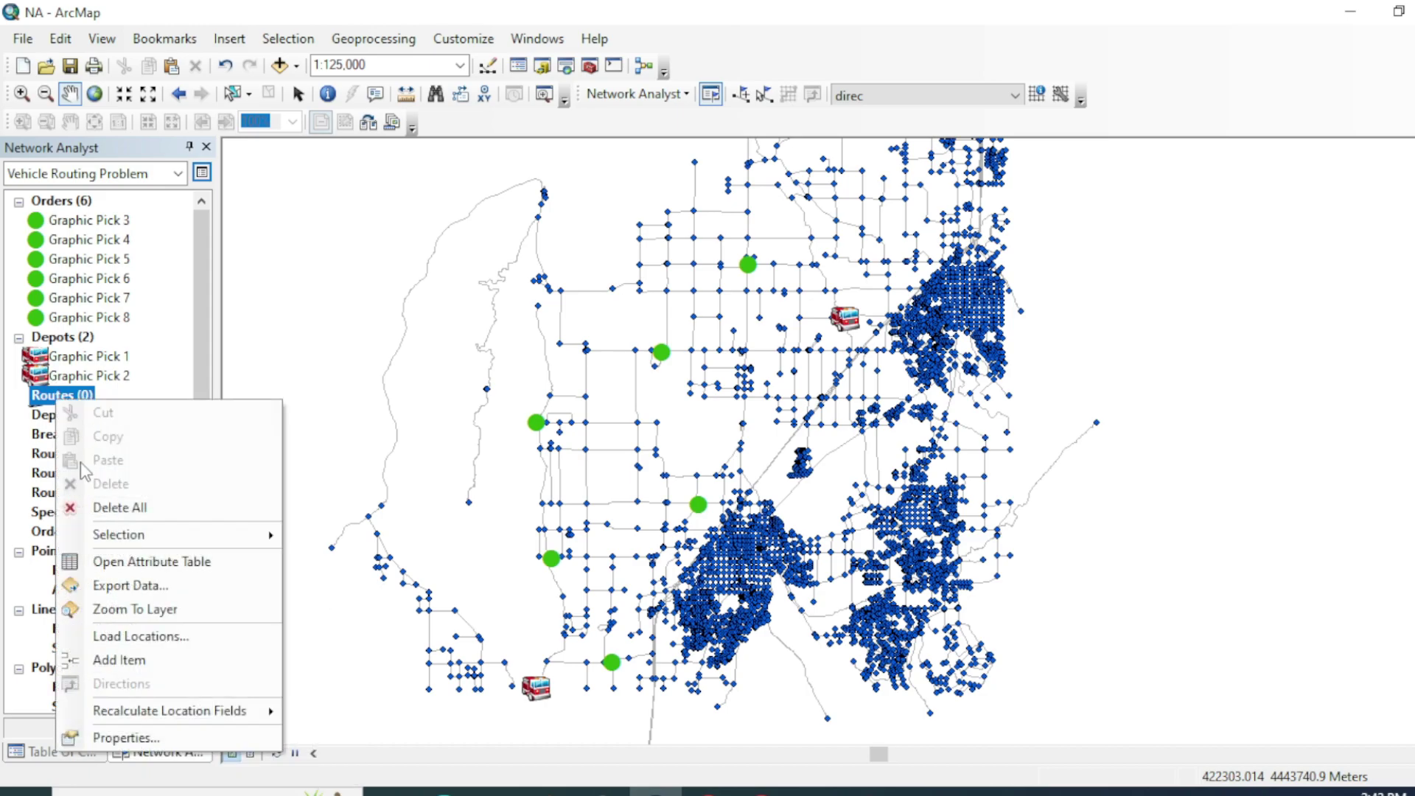
pyautogui.click(120, 662)
pyautogui.moveTo(188, 168); pyautogui.dragTo(429, 68)
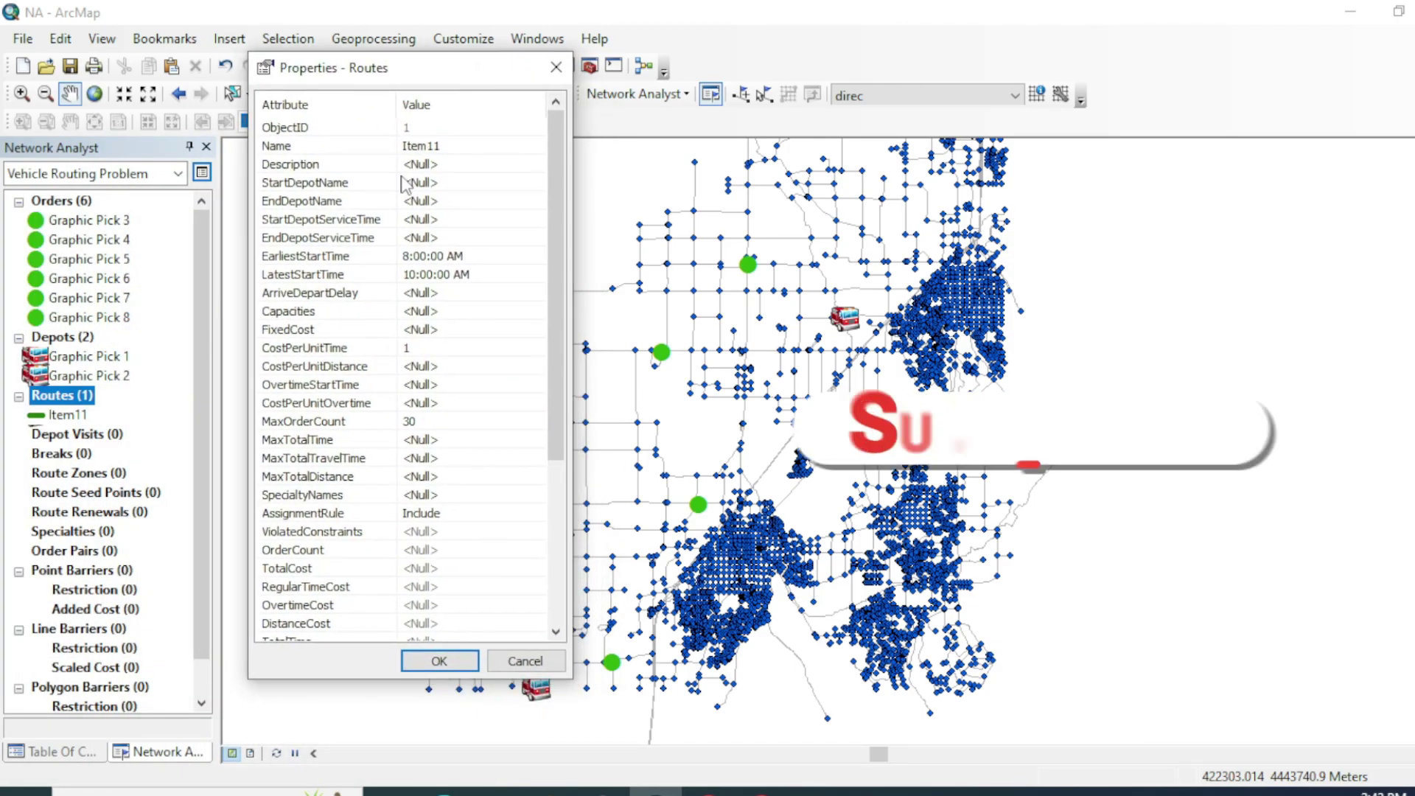
pyautogui.click(453, 145)
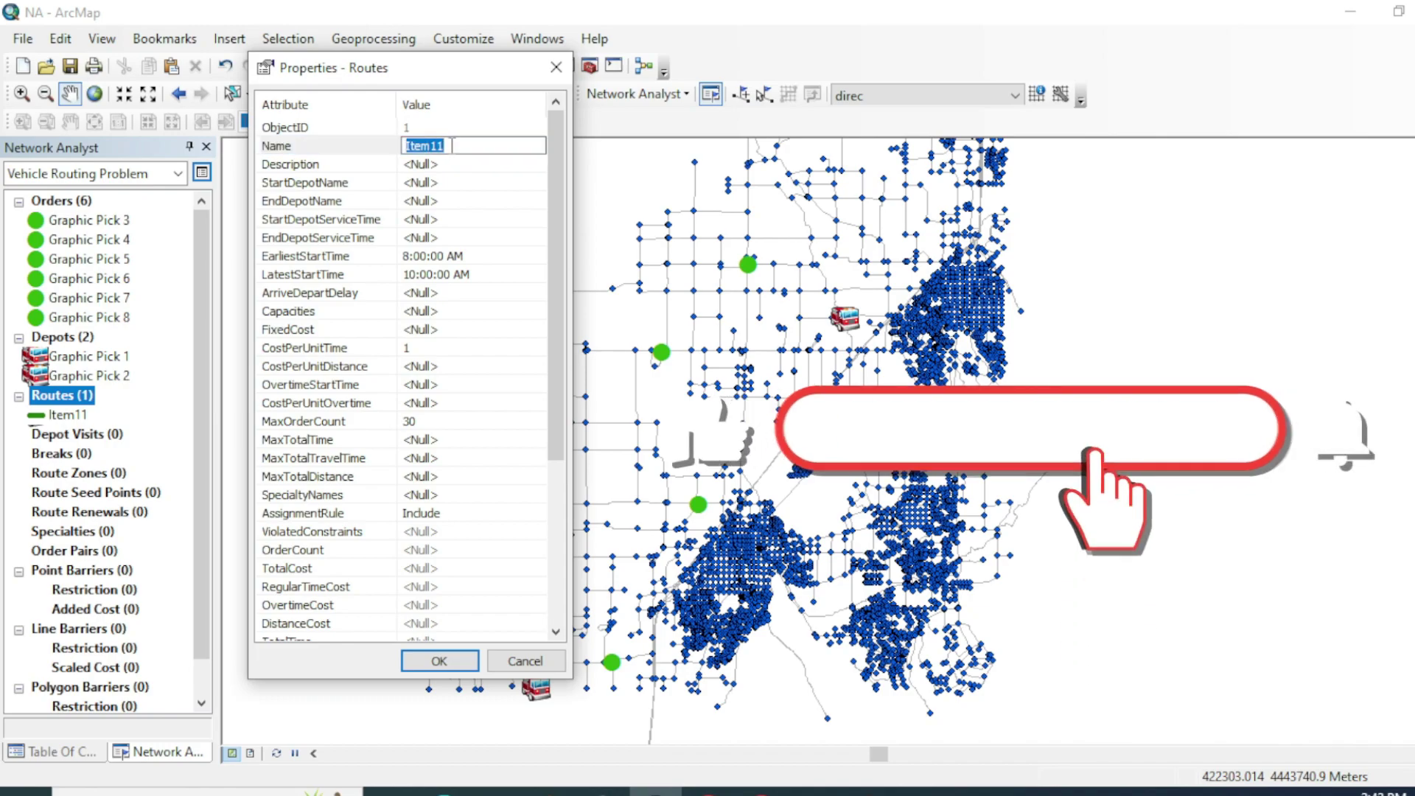
pyautogui.write('truck1')
pyautogui.press('Return')
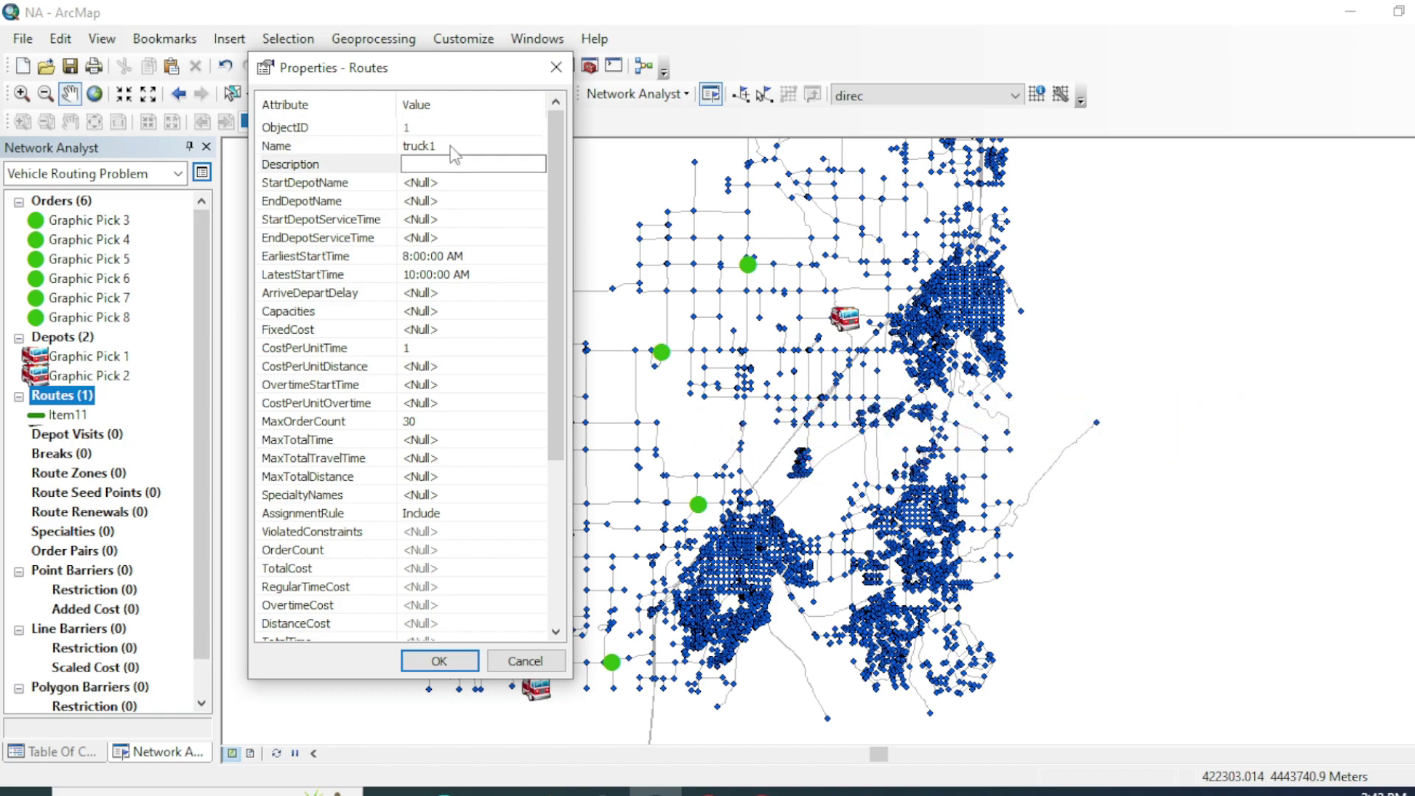
# Step: Set truck1 to start at Graphic Pick 1 and end at Graphic Pick 2, with capacity 100
pyautogui.click(430, 185)
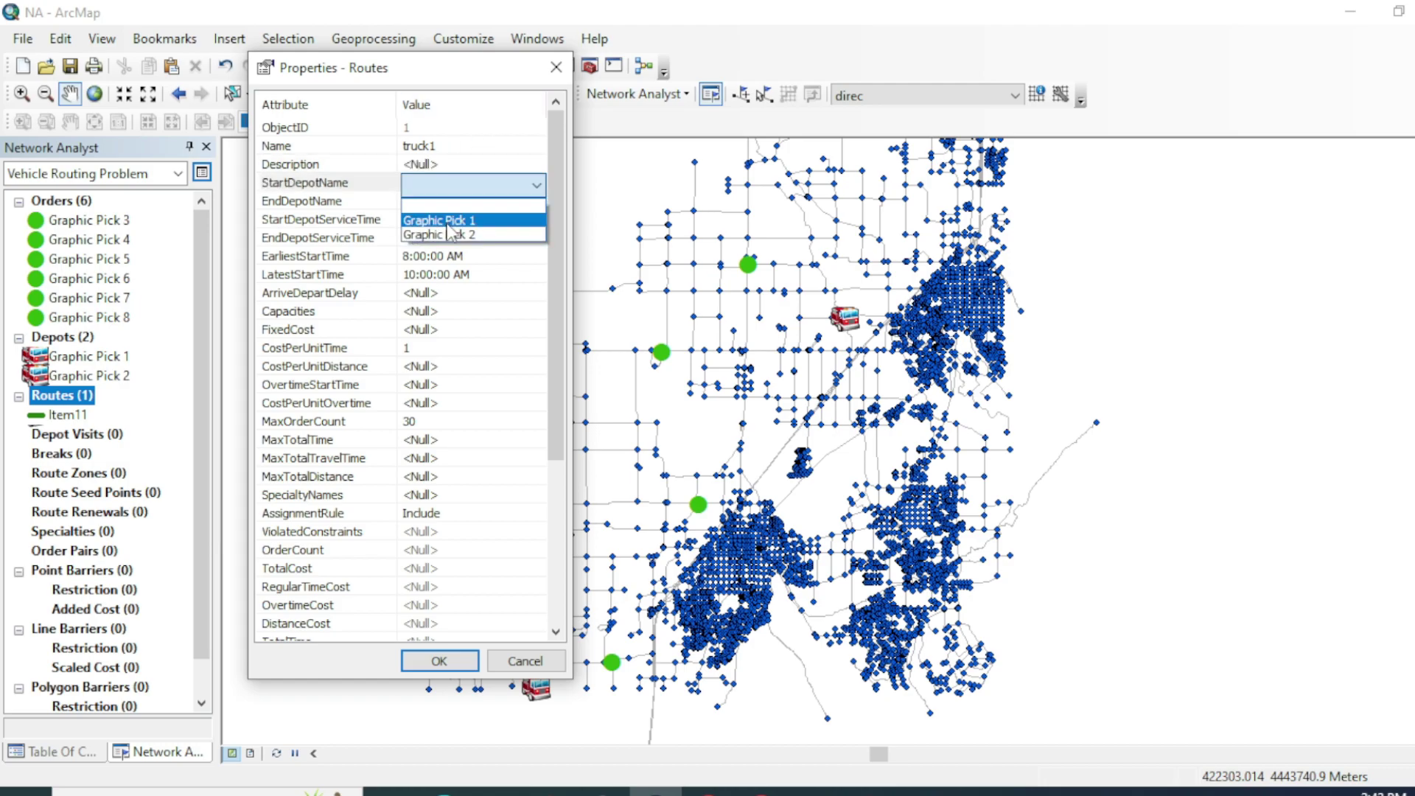
pyautogui.click(439, 221)
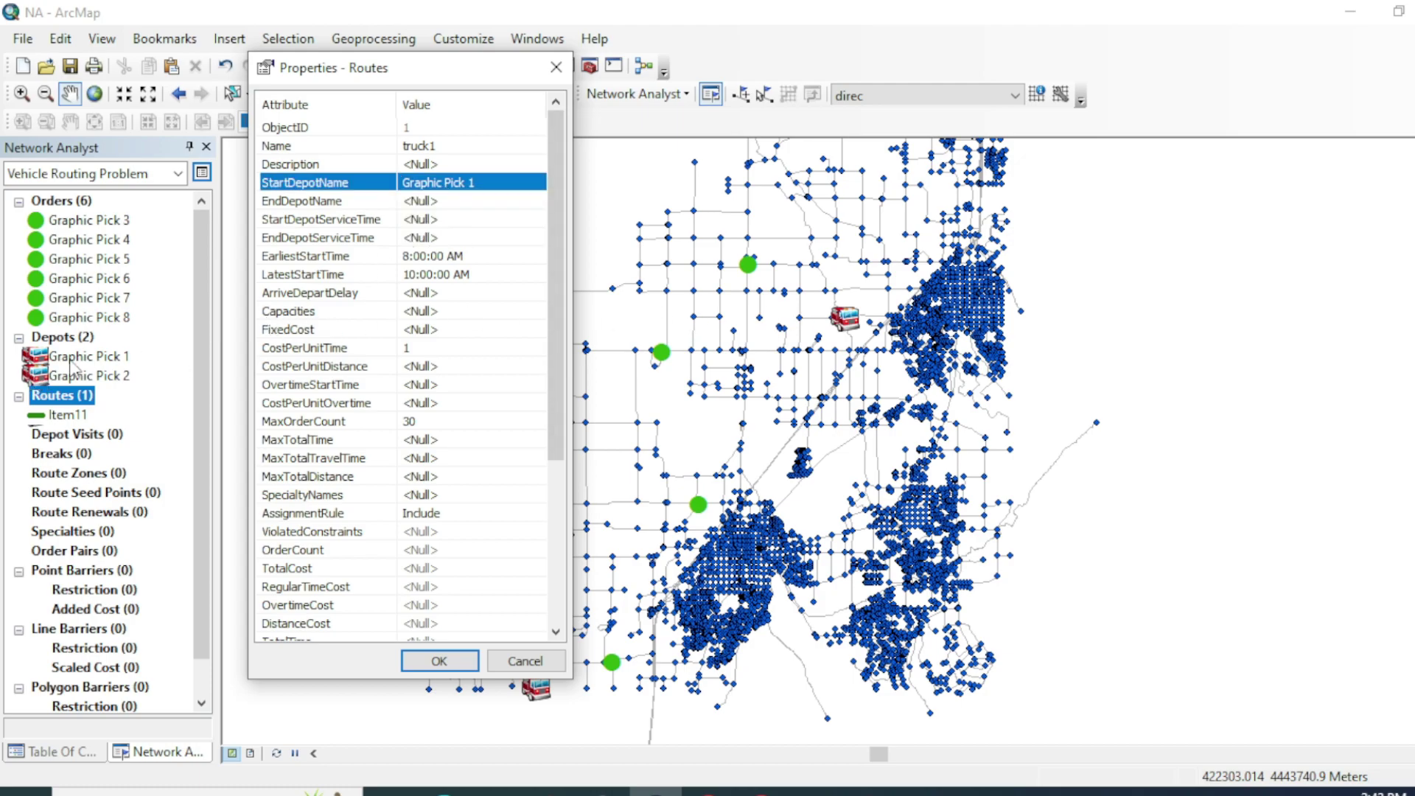
pyautogui.click(435, 203)
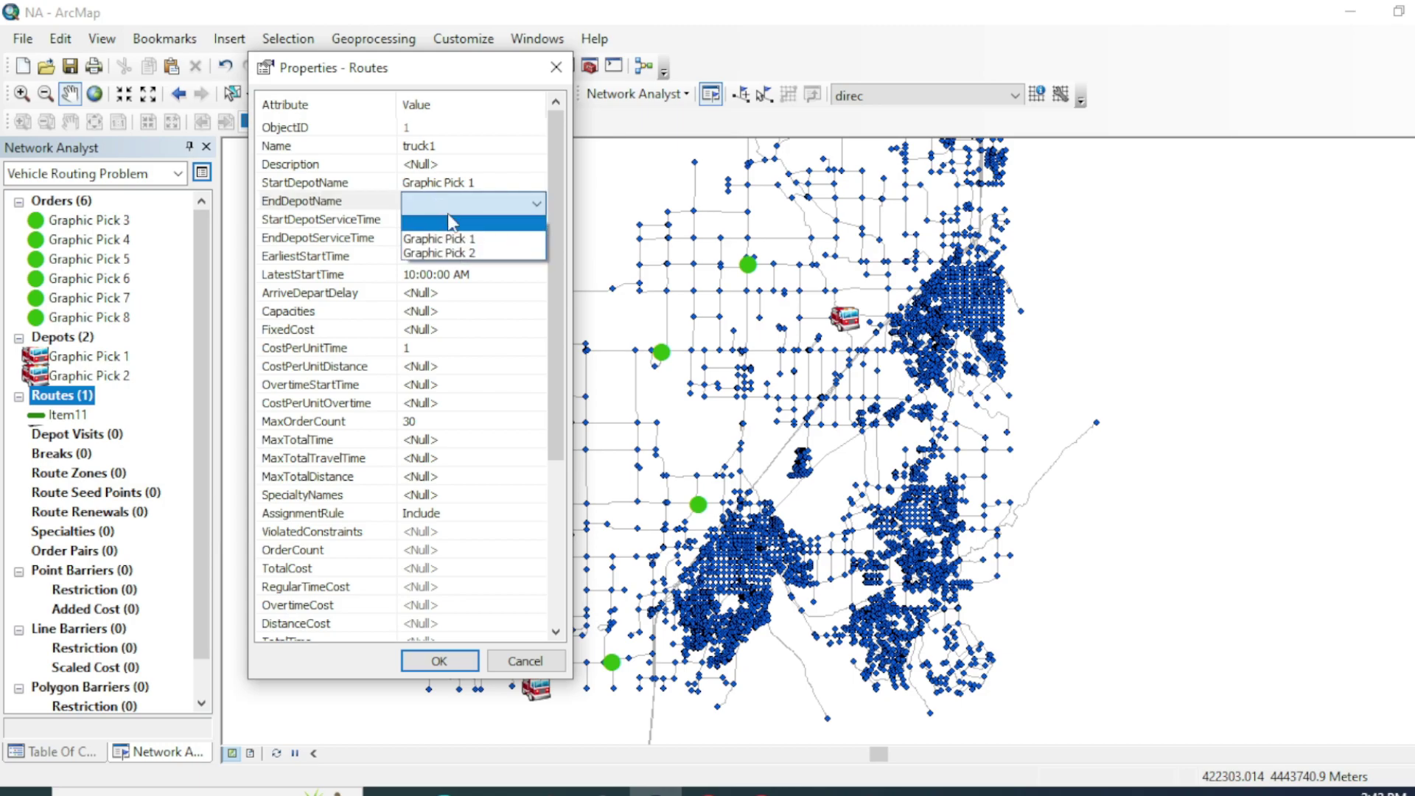
pyautogui.click(451, 253)
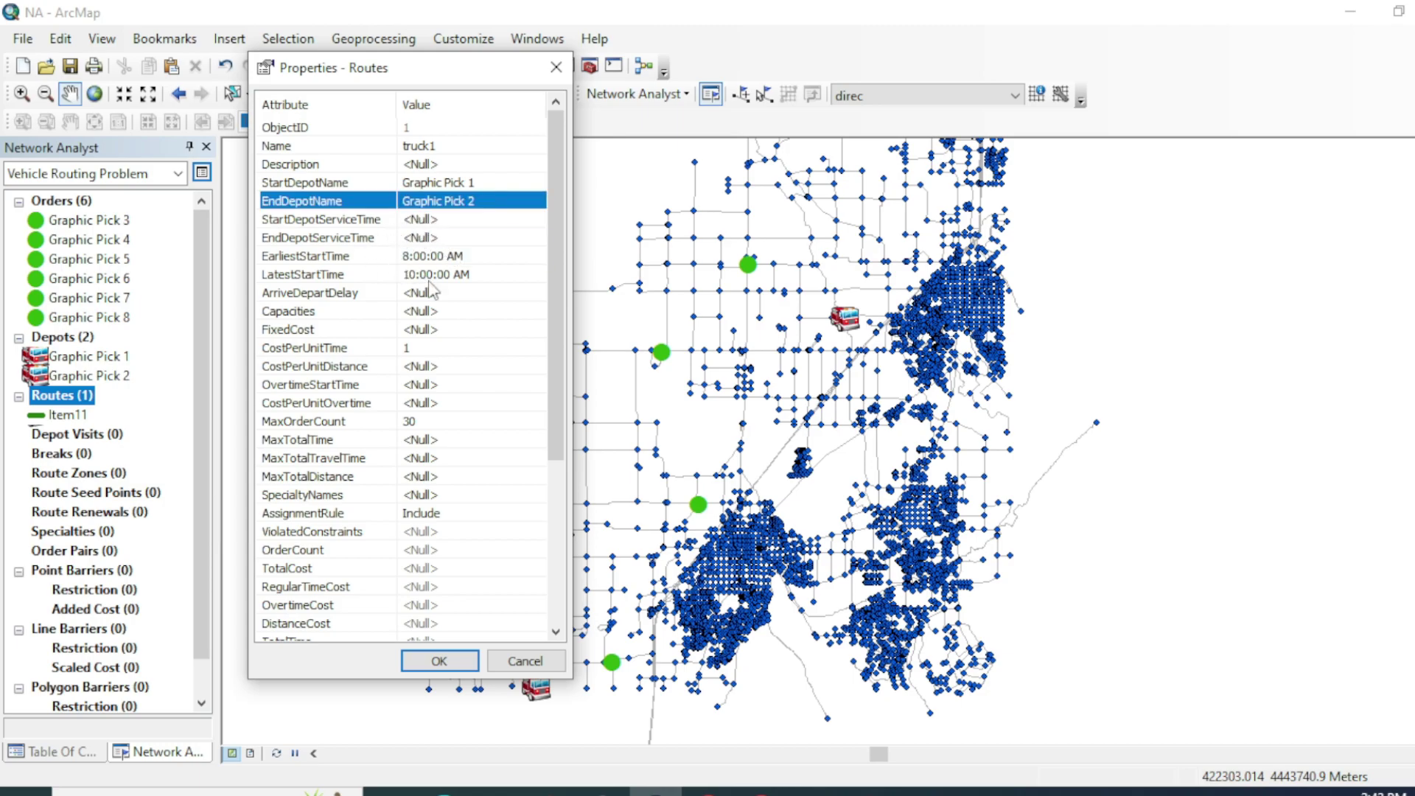
pyautogui.click(423, 312)
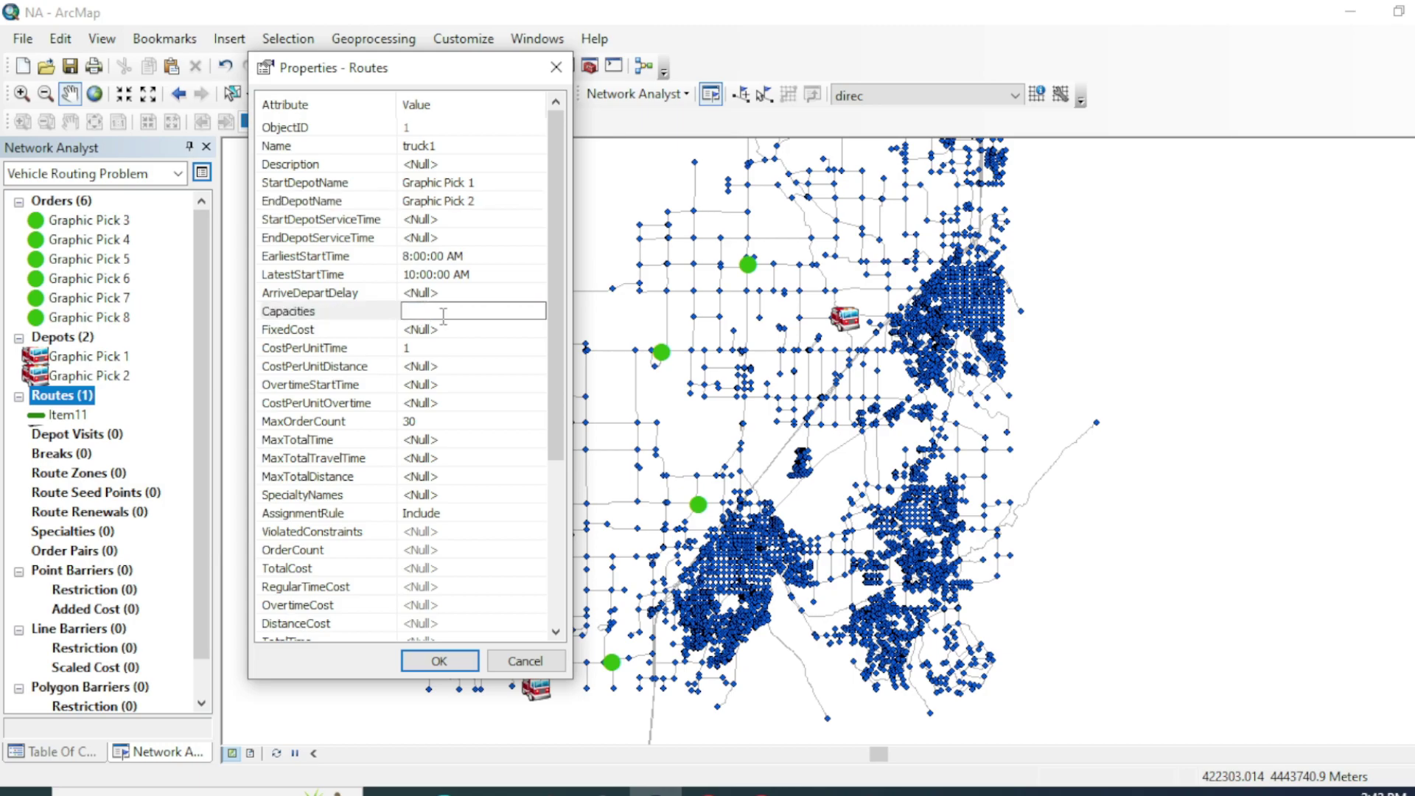
pyautogui.write('1')
# Step: Give truck1 CostPerUnitDistance 60, MaxTotalTime 360, MaxTotalTravelTime 120 and MaxTotalDistance 120, and save
pyautogui.moveTo(398, 70); pyautogui.dragTo(383, 120)
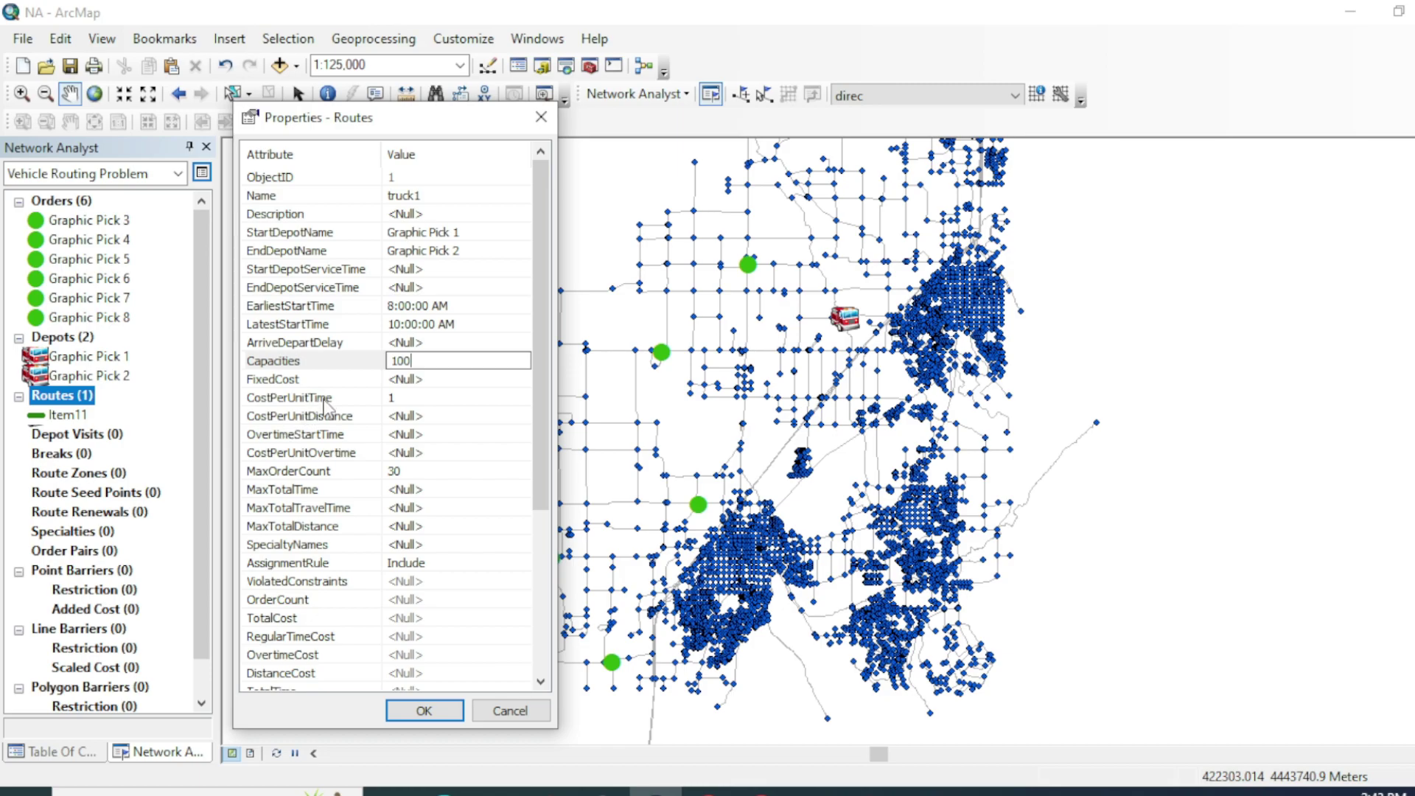
pyautogui.click(408, 416)
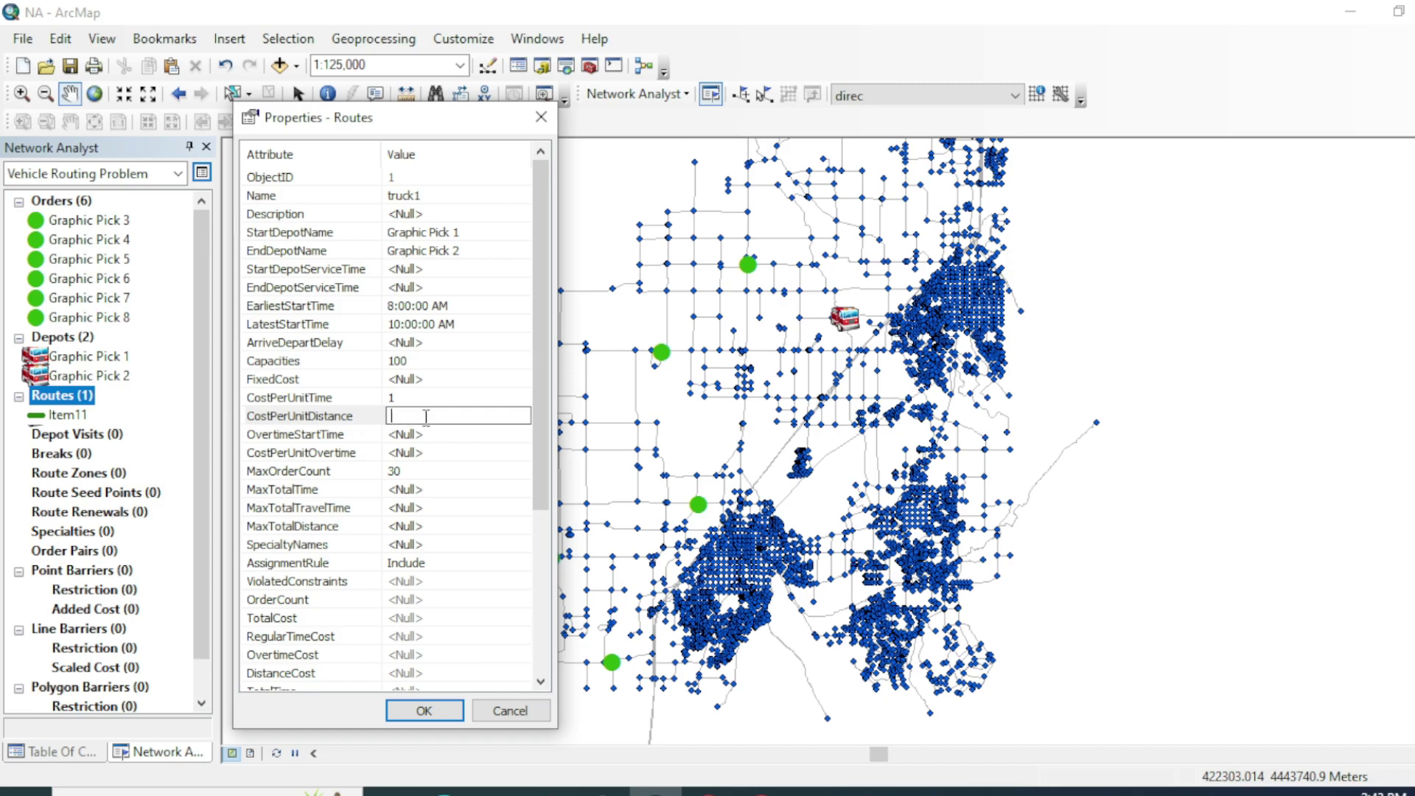
pyautogui.write('60')
pyautogui.click(411, 489)
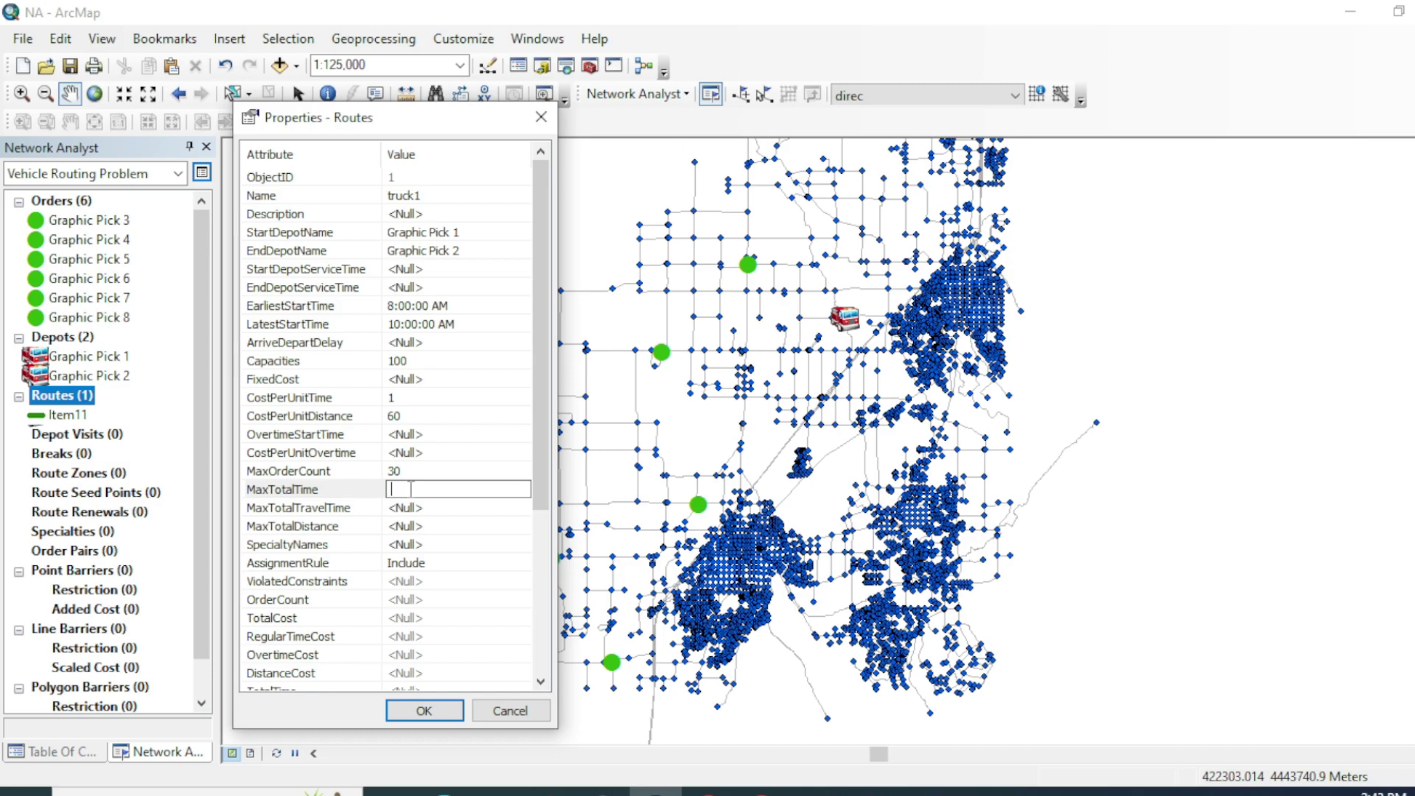
pyautogui.write('360')
pyautogui.click(431, 507)
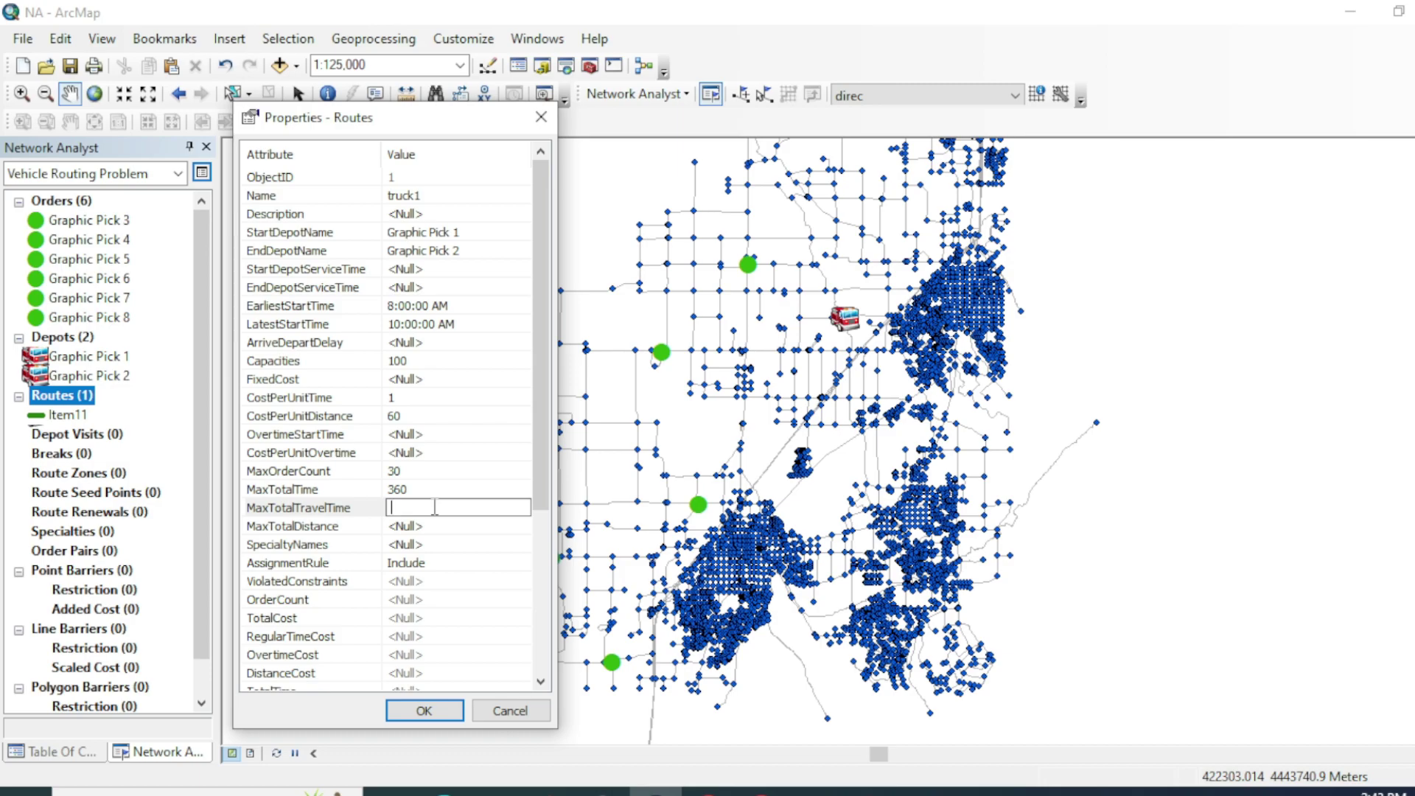
pyautogui.write('1')
pyautogui.click(412, 525)
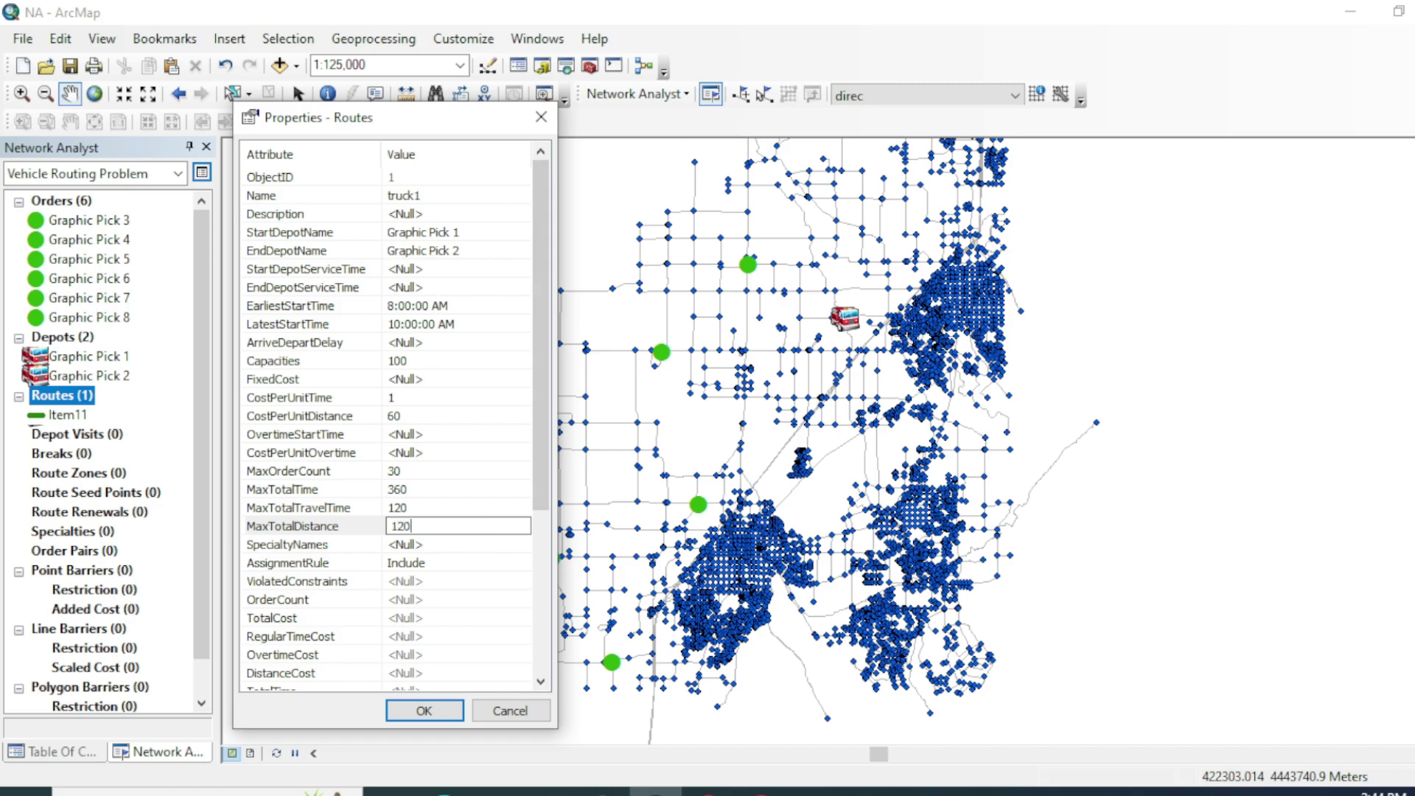
pyautogui.click(449, 713)
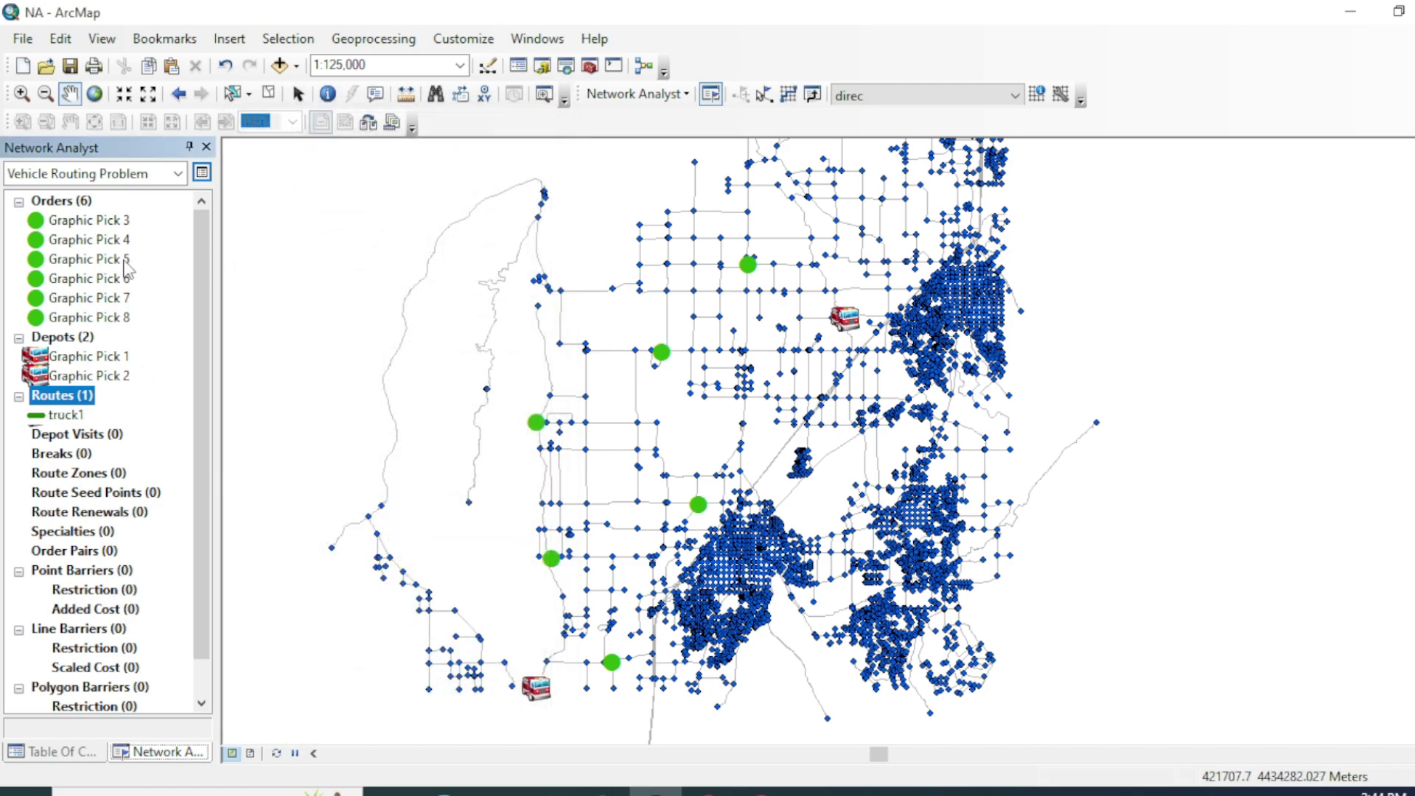
# Step: Open the Vehicle Routing Problem layer properties and review its general, sublayer and data source tabs
pyautogui.click(202, 174)
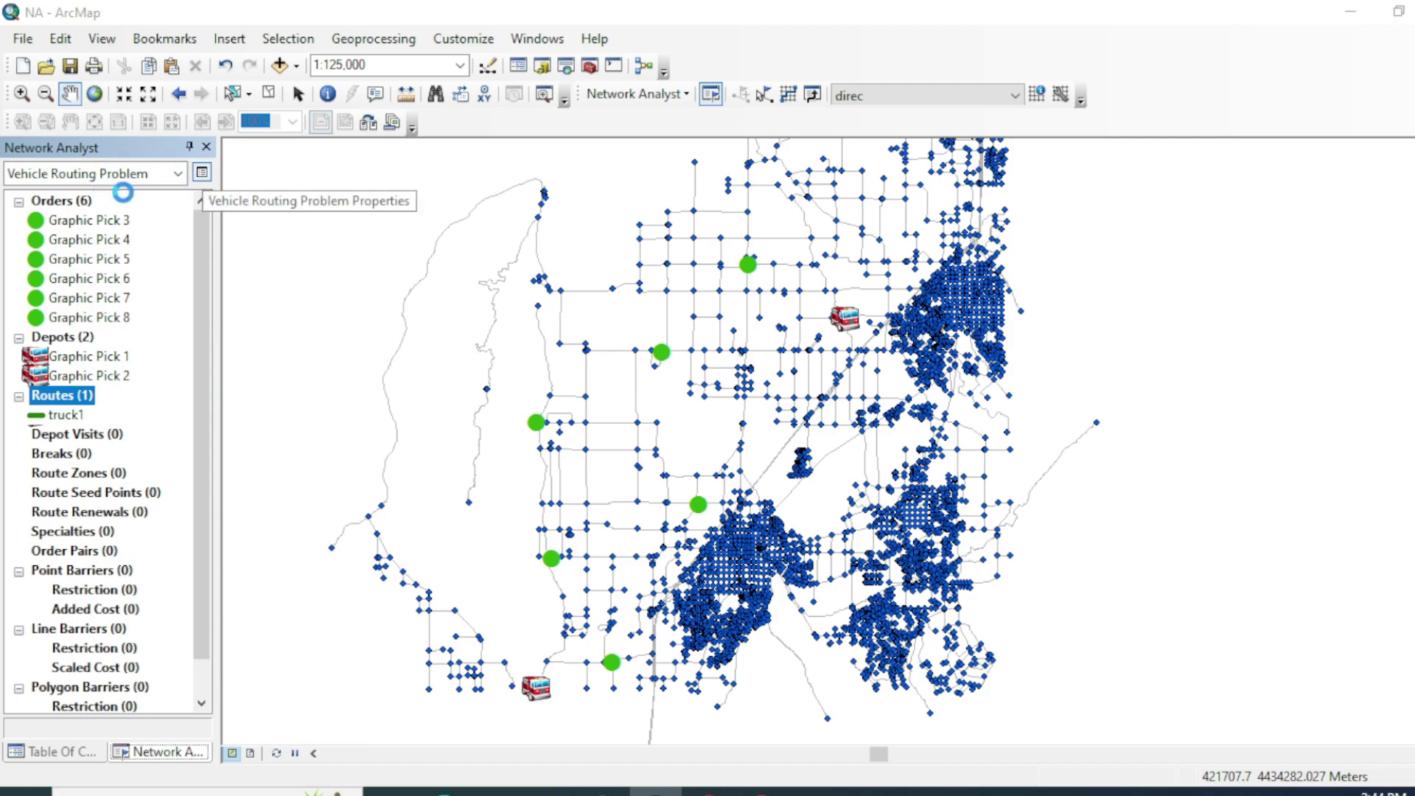
pyautogui.click(446, 131)
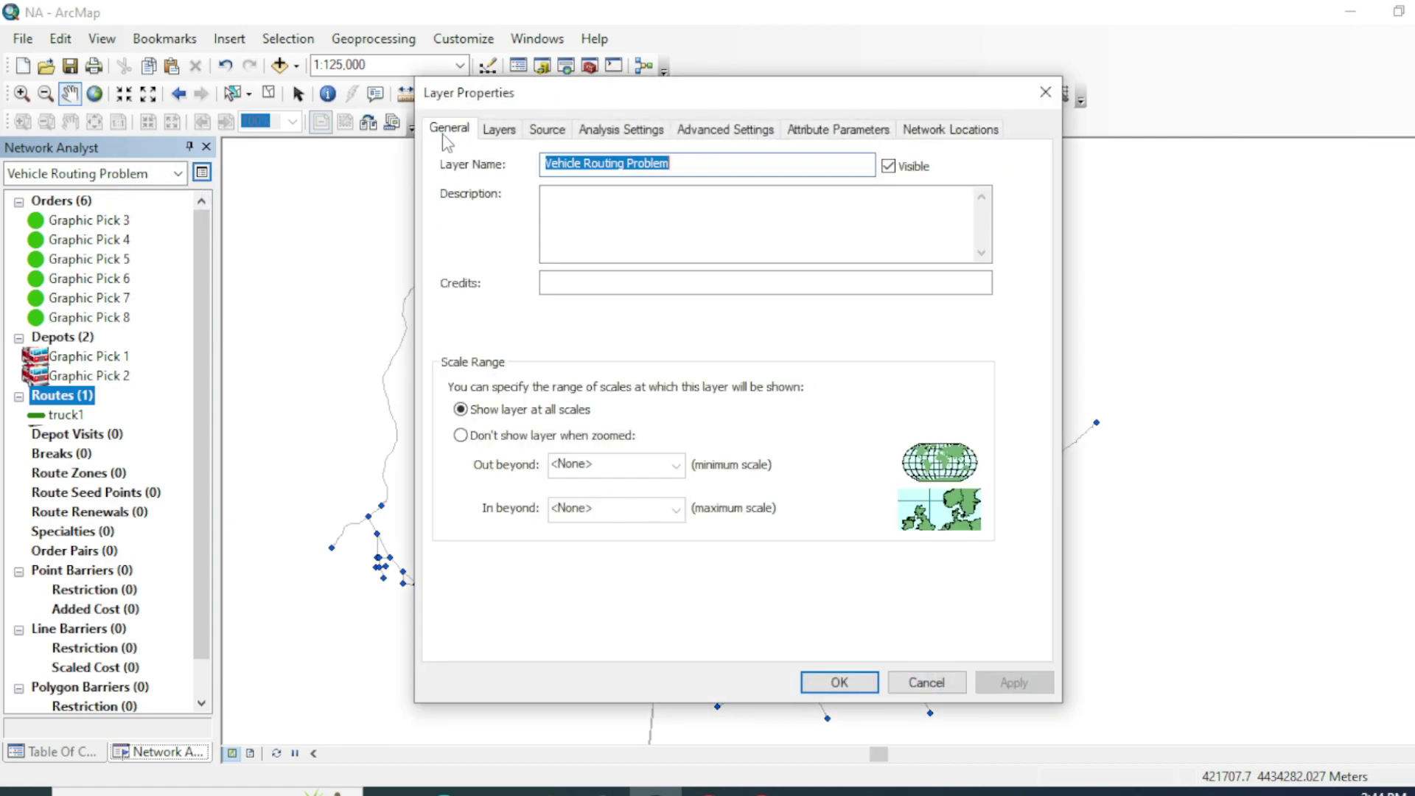
pyautogui.click(515, 131)
pyautogui.click(536, 133)
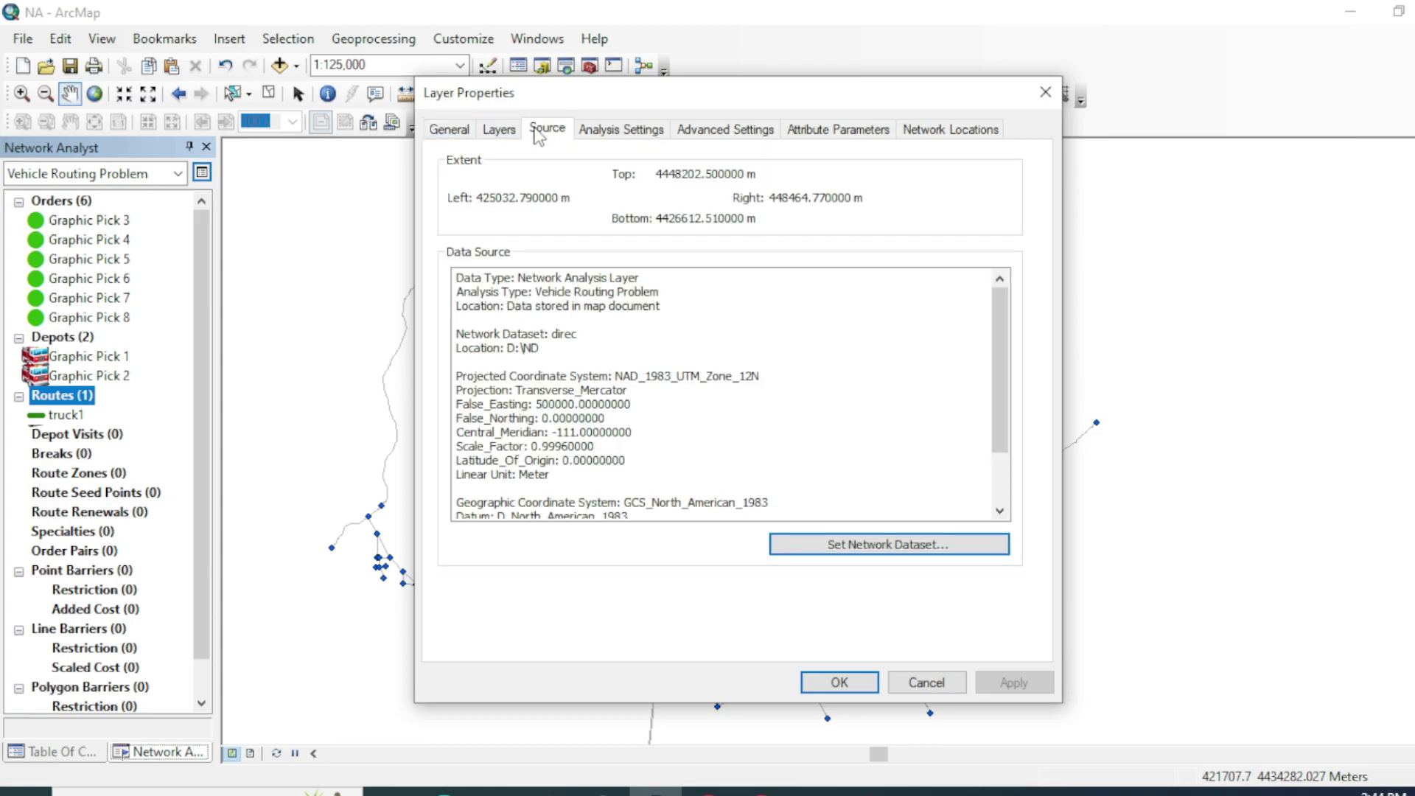
pyautogui.moveTo(486, 292); pyautogui.dragTo(619, 453)
pyautogui.click(639, 443)
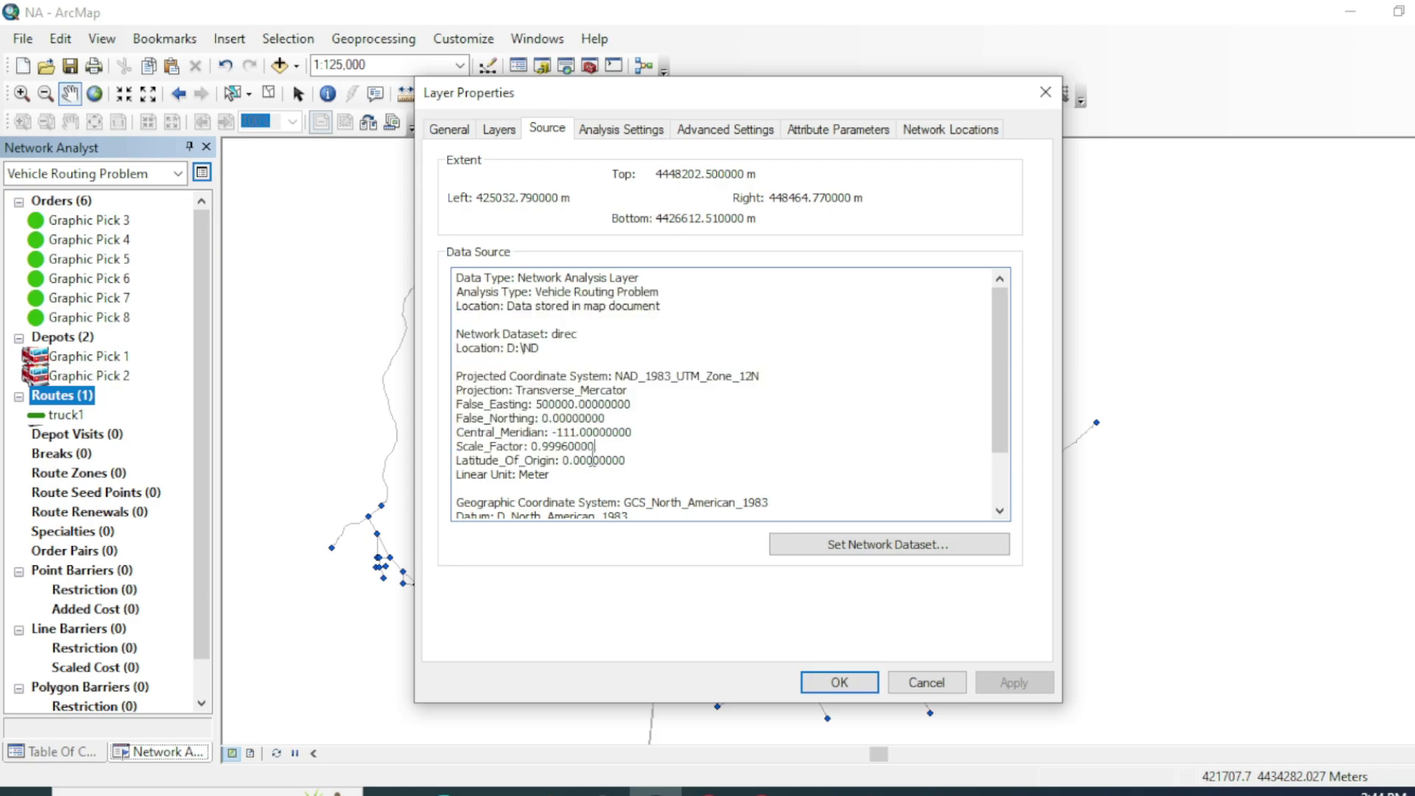
# Step: In Analysis Settings, set Distance Attribute to Length (Meters) and keep U-turns allowed
pyautogui.click(598, 133)
pyautogui.click(747, 192)
pyautogui.click(747, 192)
pyautogui.click(748, 190)
pyautogui.click(751, 190)
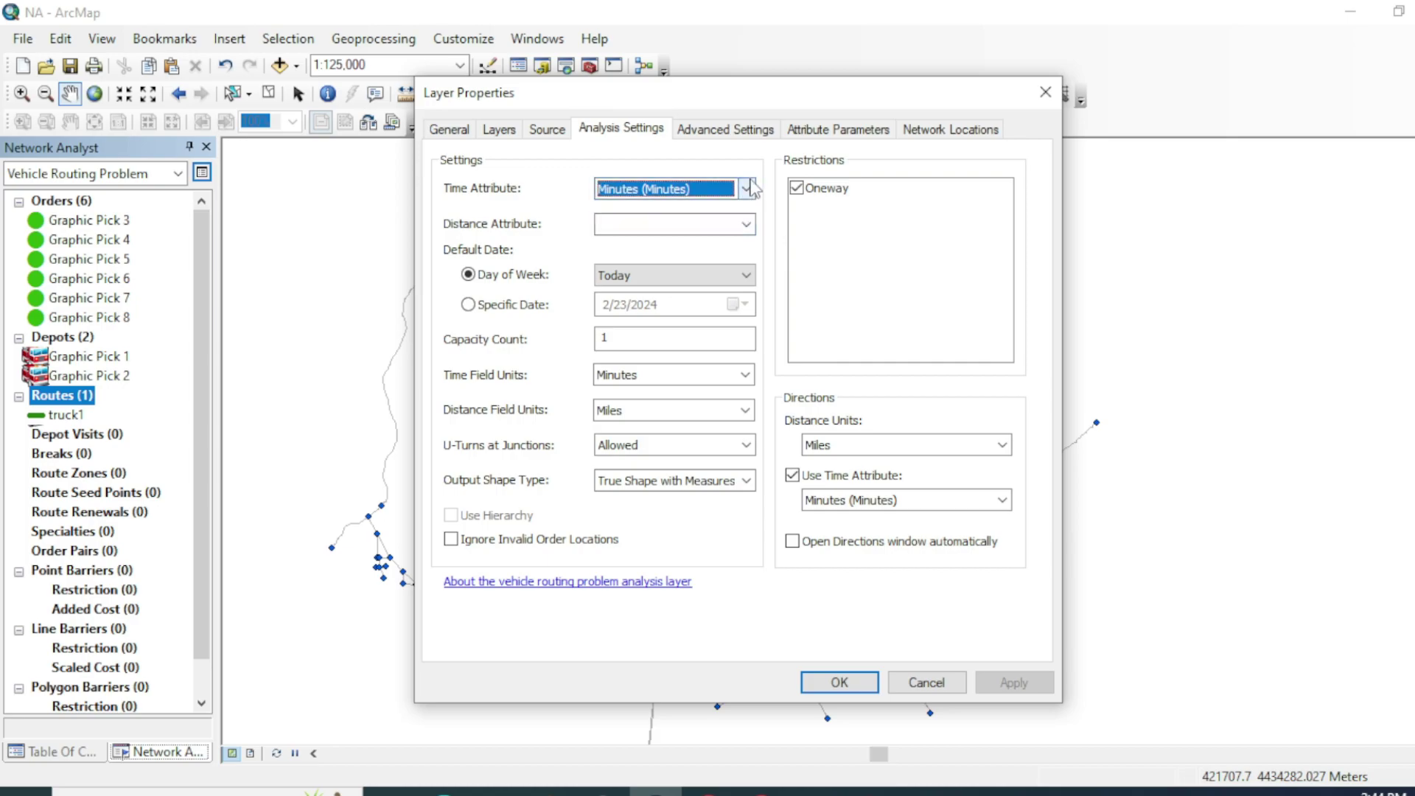
pyautogui.click(747, 224)
pyautogui.click(650, 258)
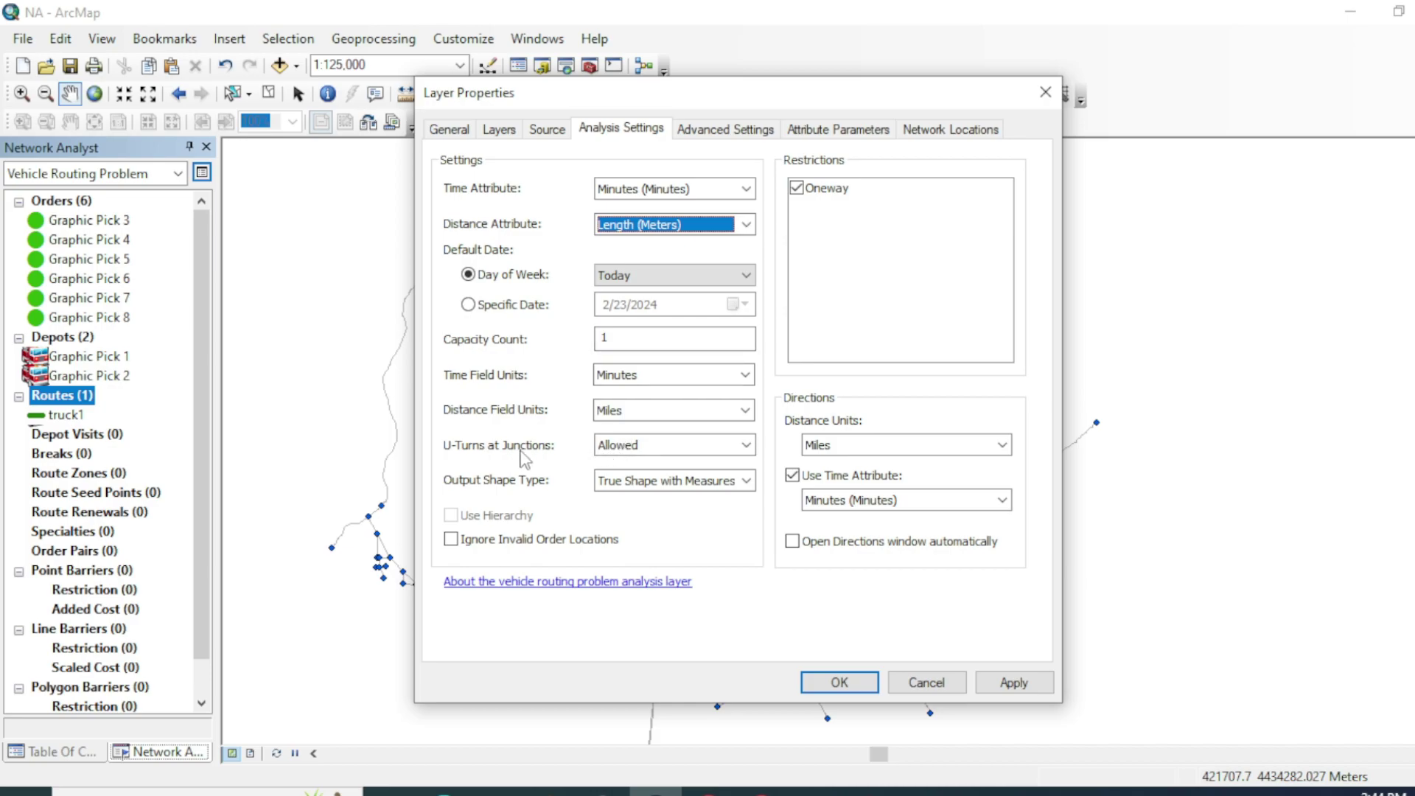
pyautogui.click(665, 447)
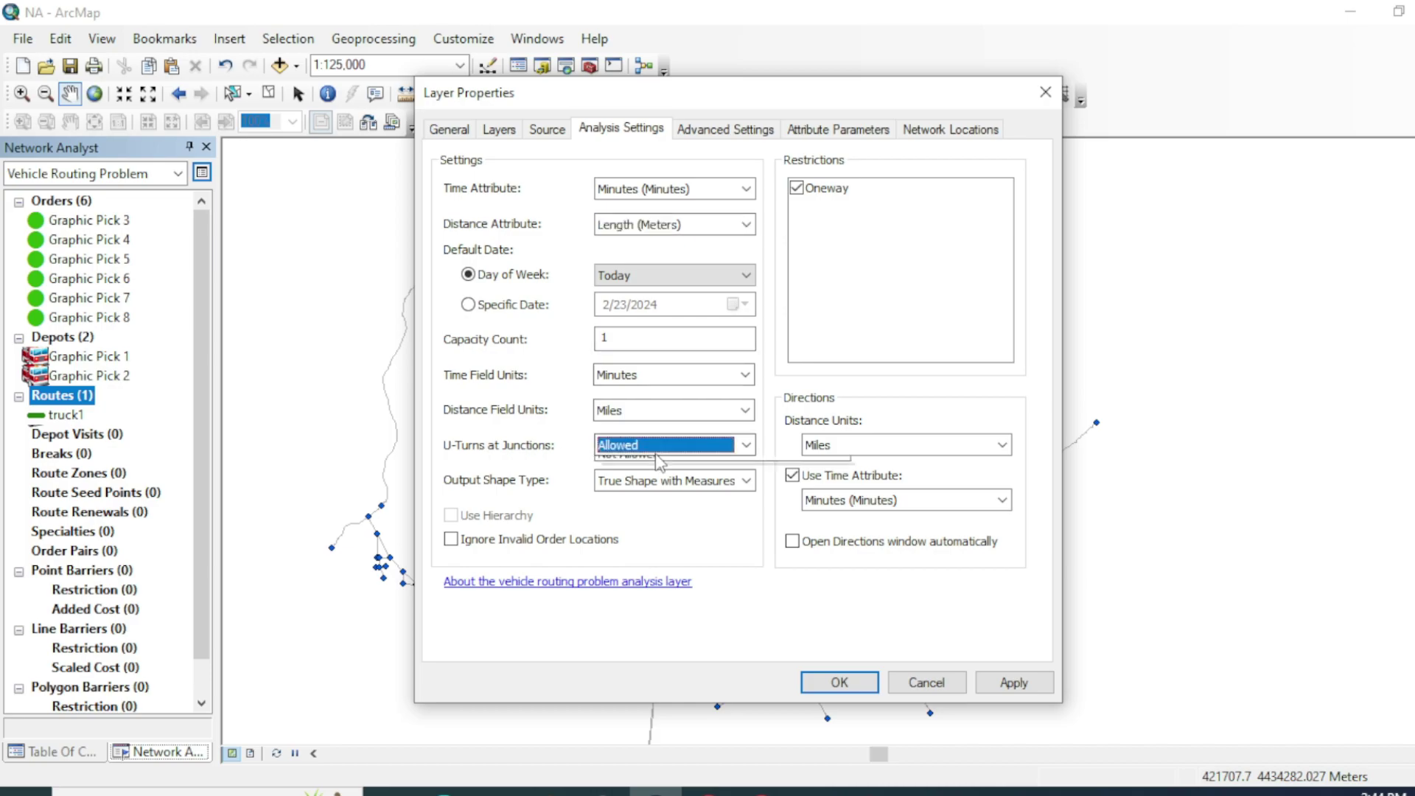
pyautogui.click(527, 411)
# Step: Review the advanced, attribute parameter and network location settings, then apply and close
pyautogui.click(728, 132)
pyautogui.moveTo(746, 108); pyautogui.dragTo(660, 94)
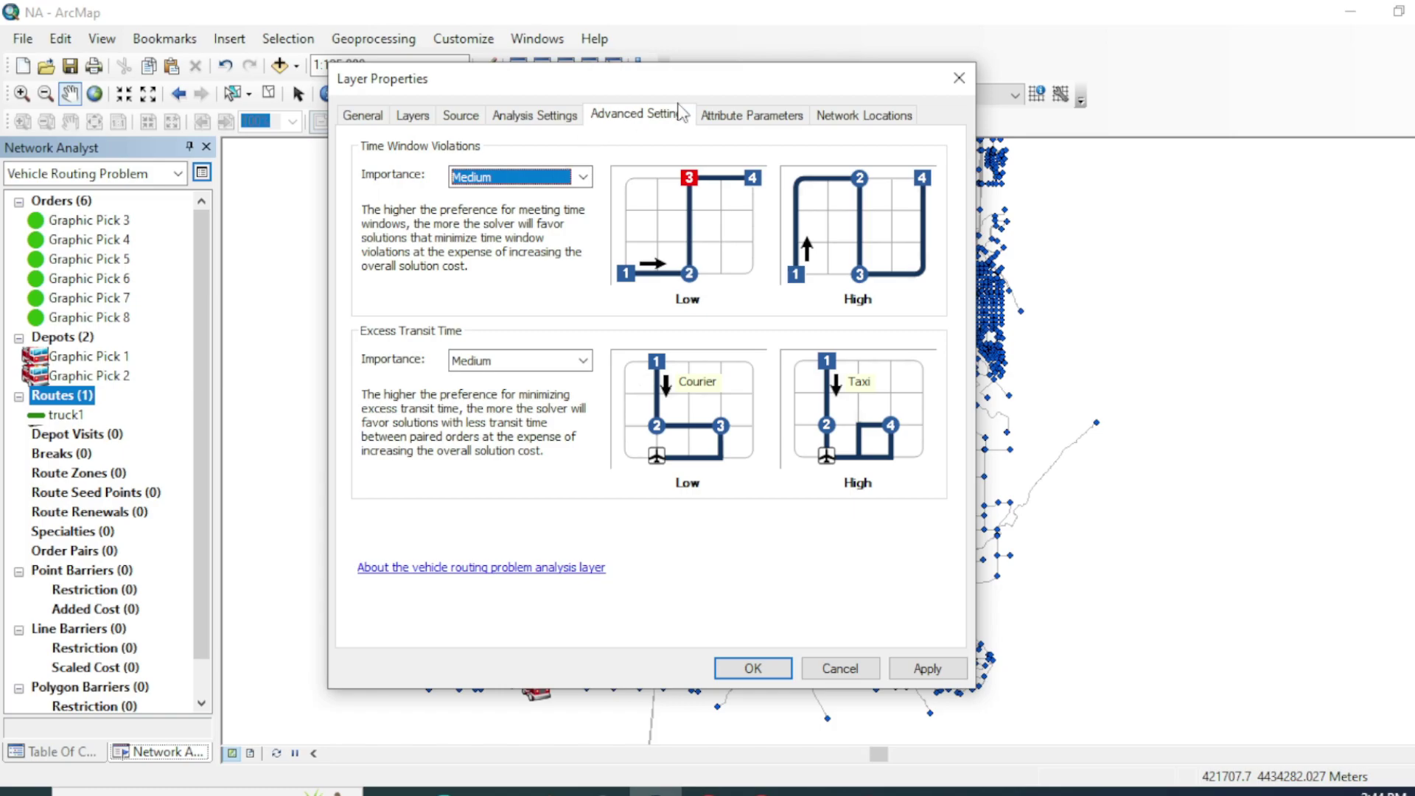
pyautogui.click(716, 116)
pyautogui.click(826, 116)
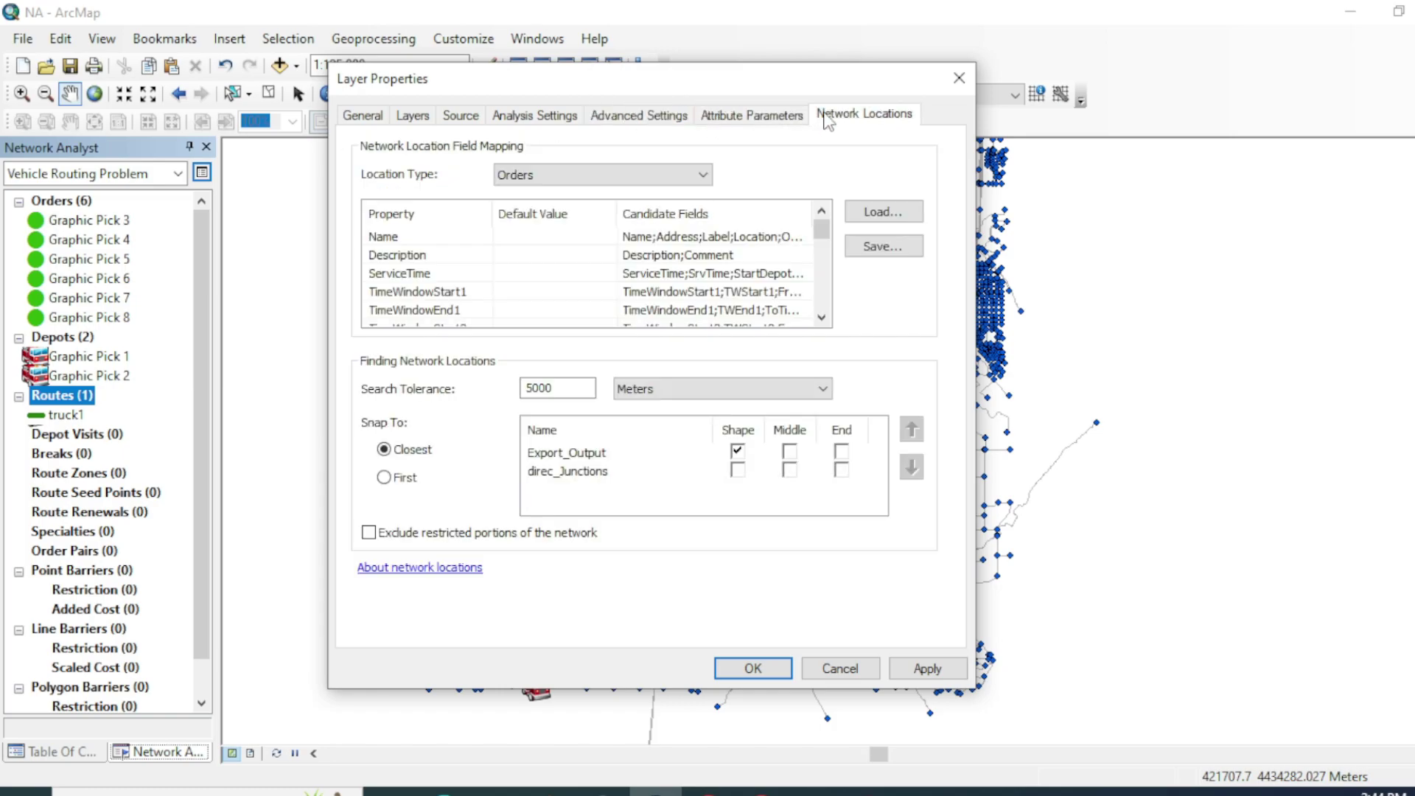
pyautogui.click(753, 668)
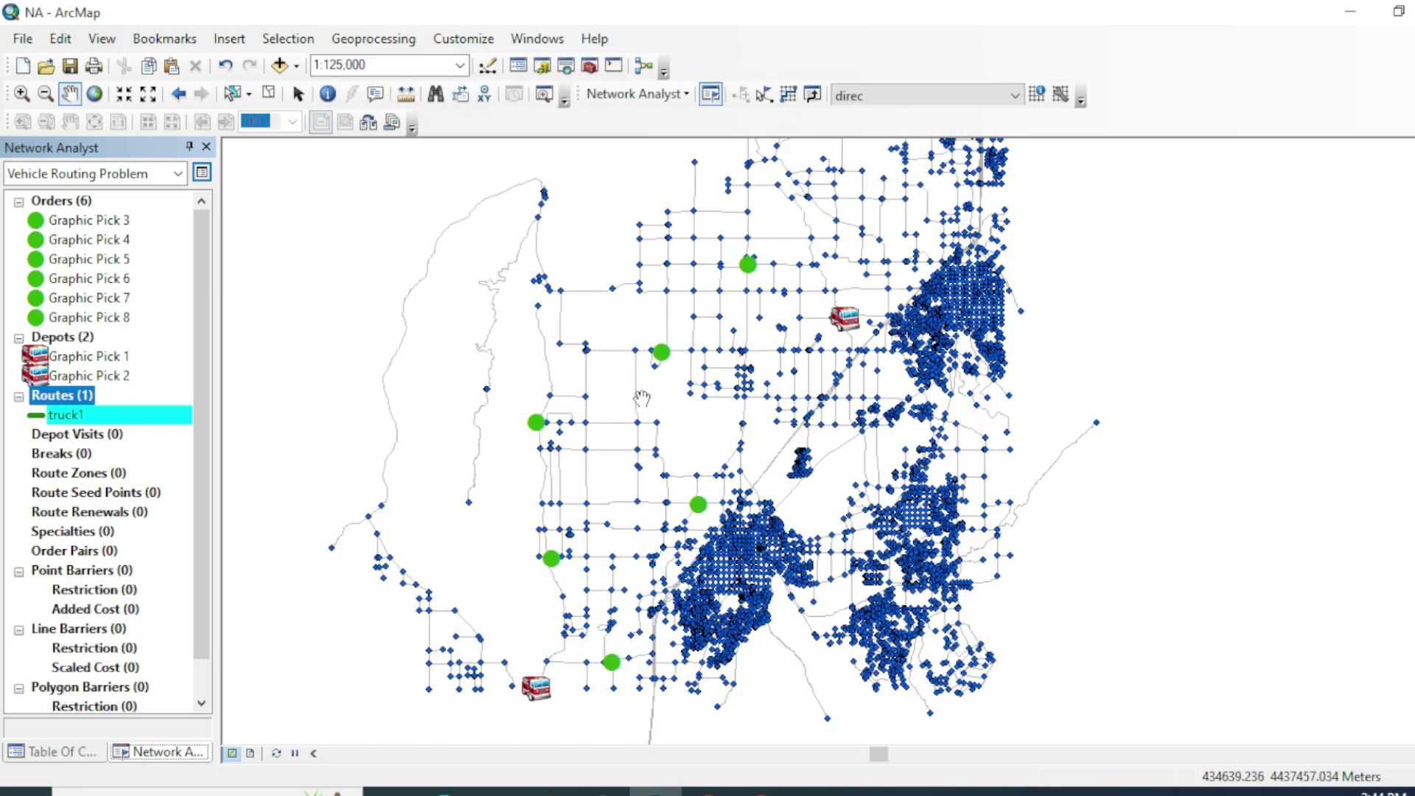
# Step: Solve the vehicle routing problem and frame the resulting truck1 route
pyautogui.click(788, 96)
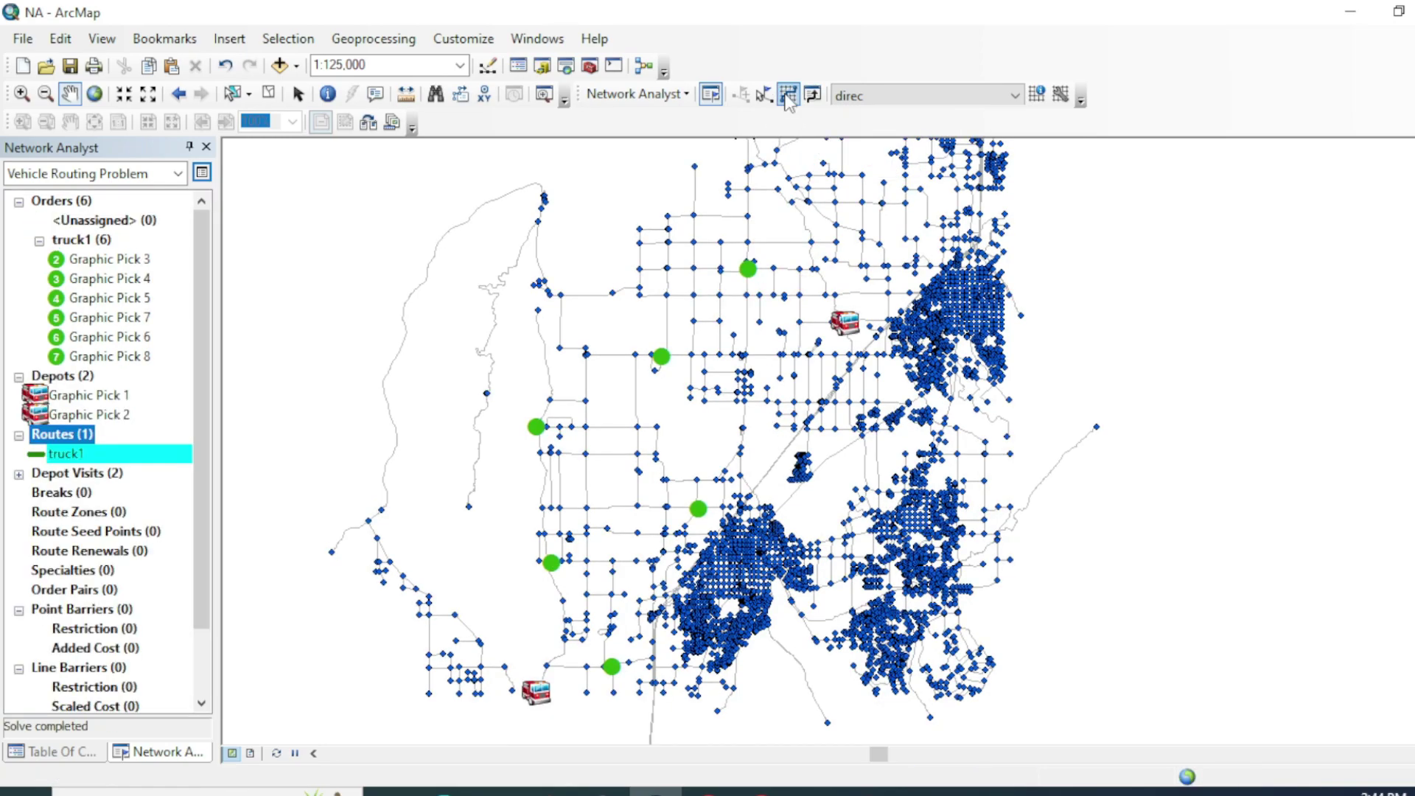
pyautogui.moveTo(717, 287); pyautogui.dragTo(757, 225)
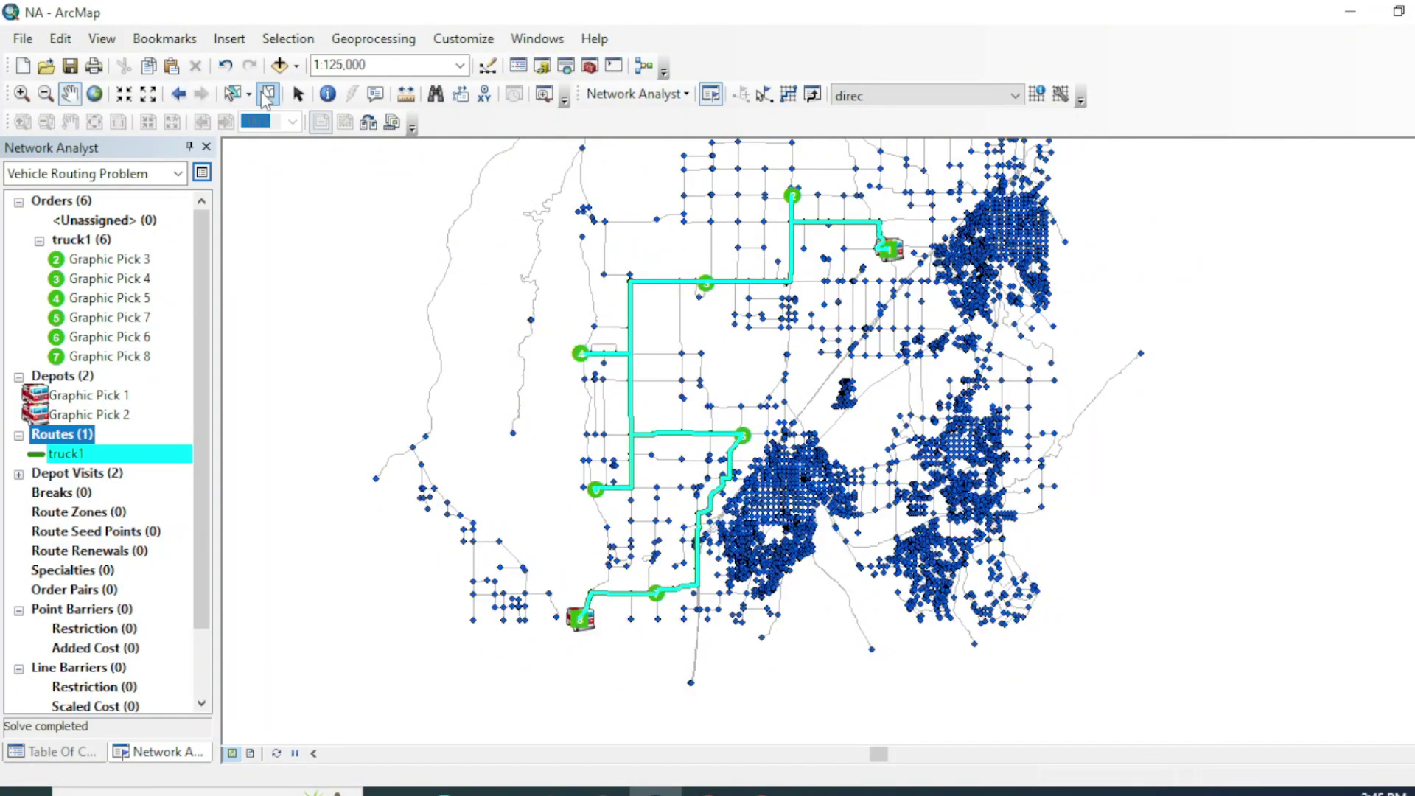
pyautogui.moveTo(555, 352); pyautogui.dragTo(541, 354)
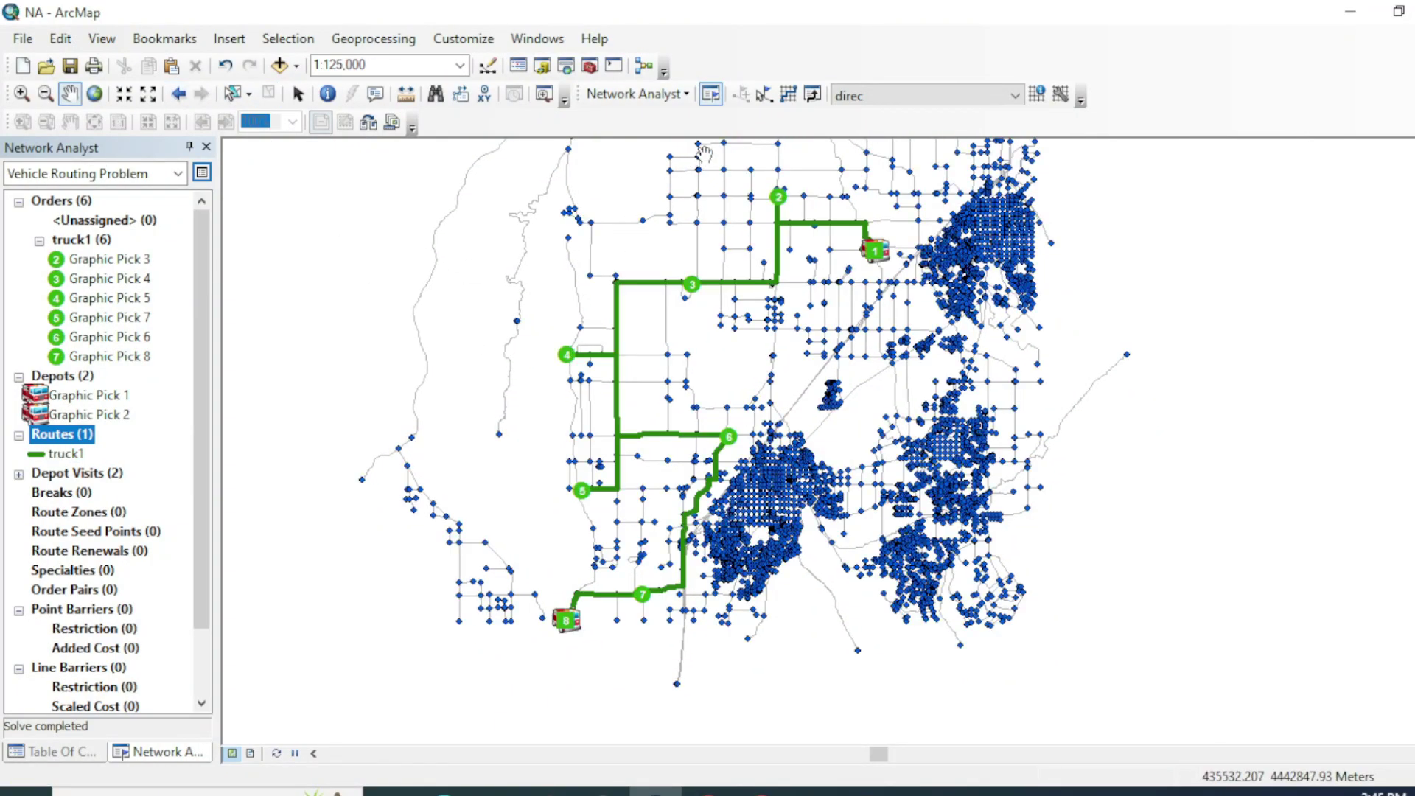
# Step: Generate turn-by-turn directions for truck1 and show the Table Of Contents
pyautogui.click(811, 96)
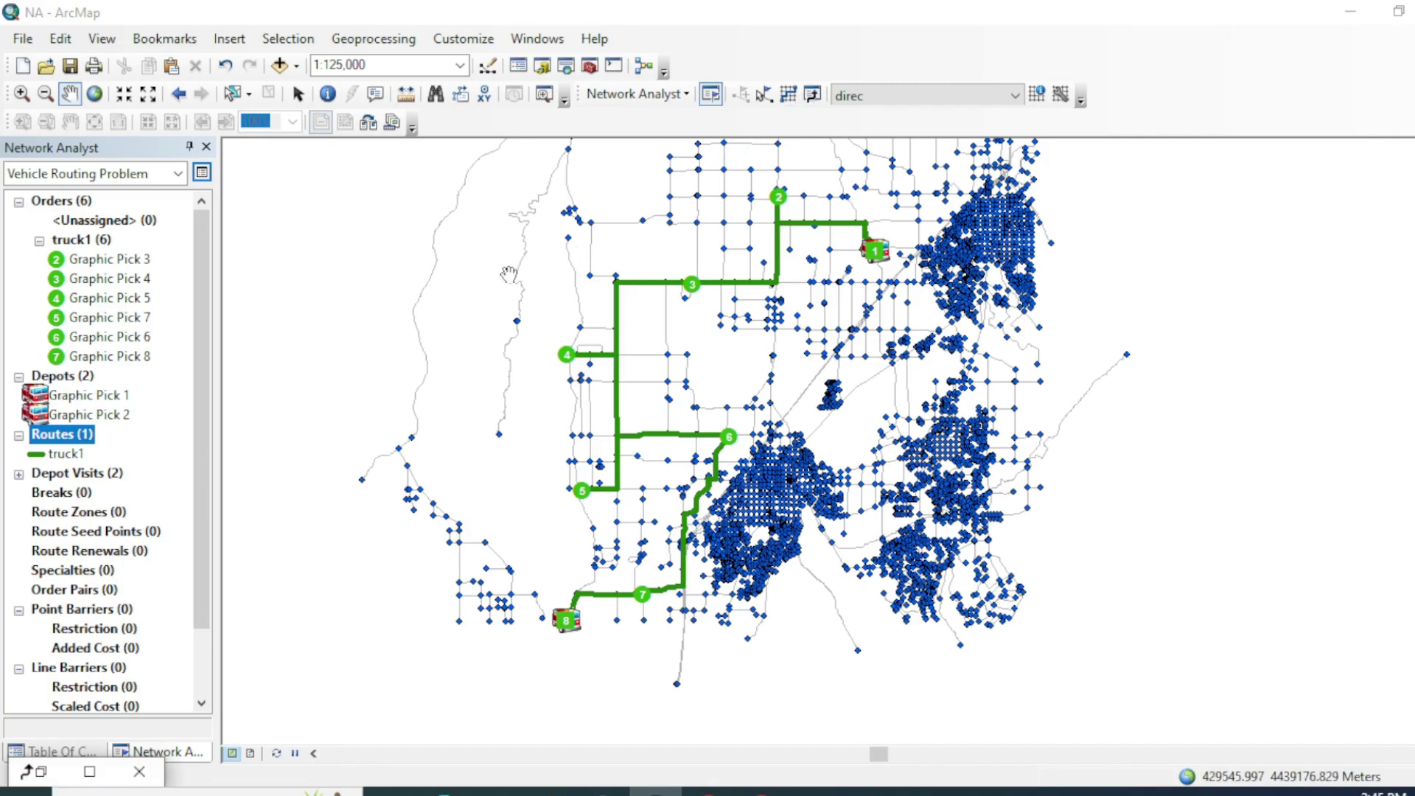
pyautogui.click(812, 95)
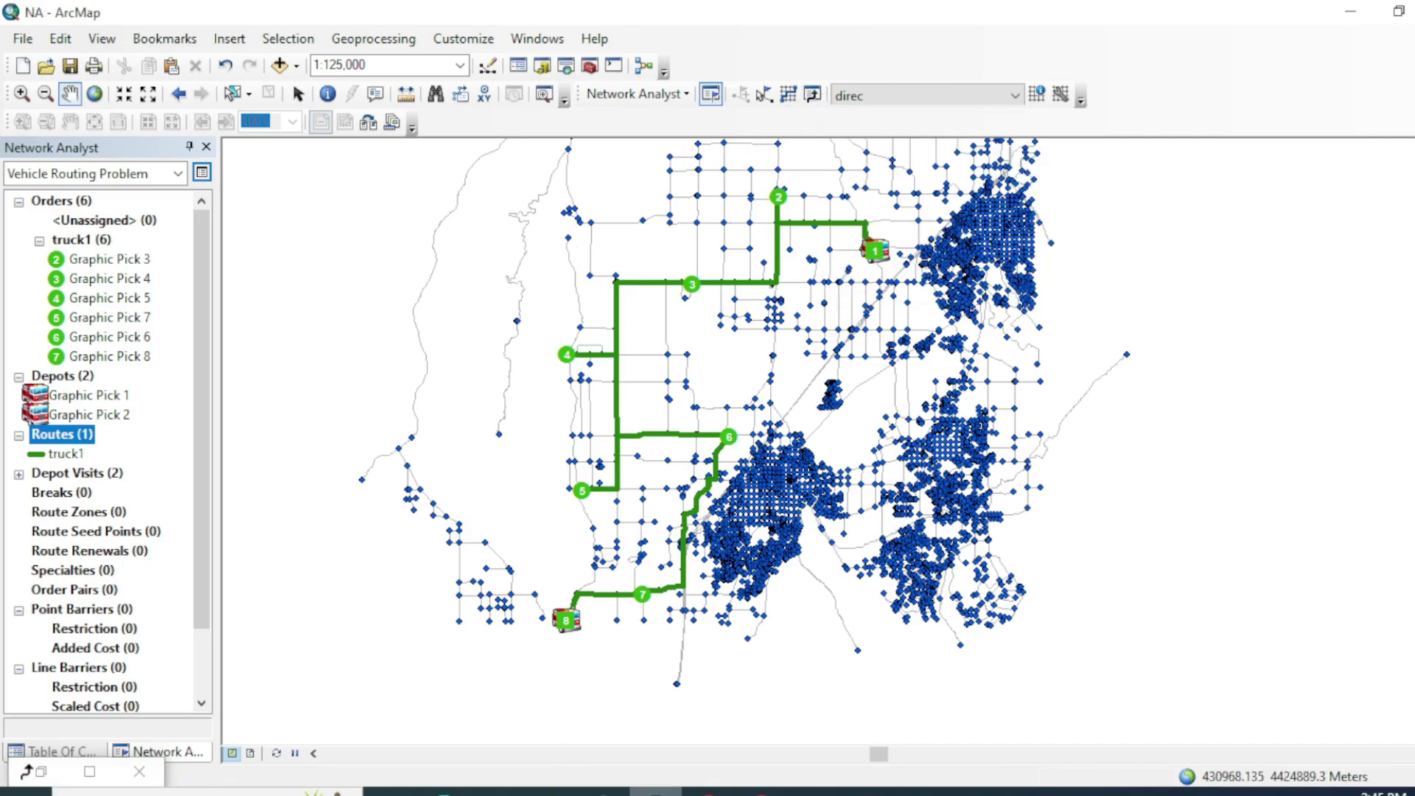
pyautogui.click(97, 752)
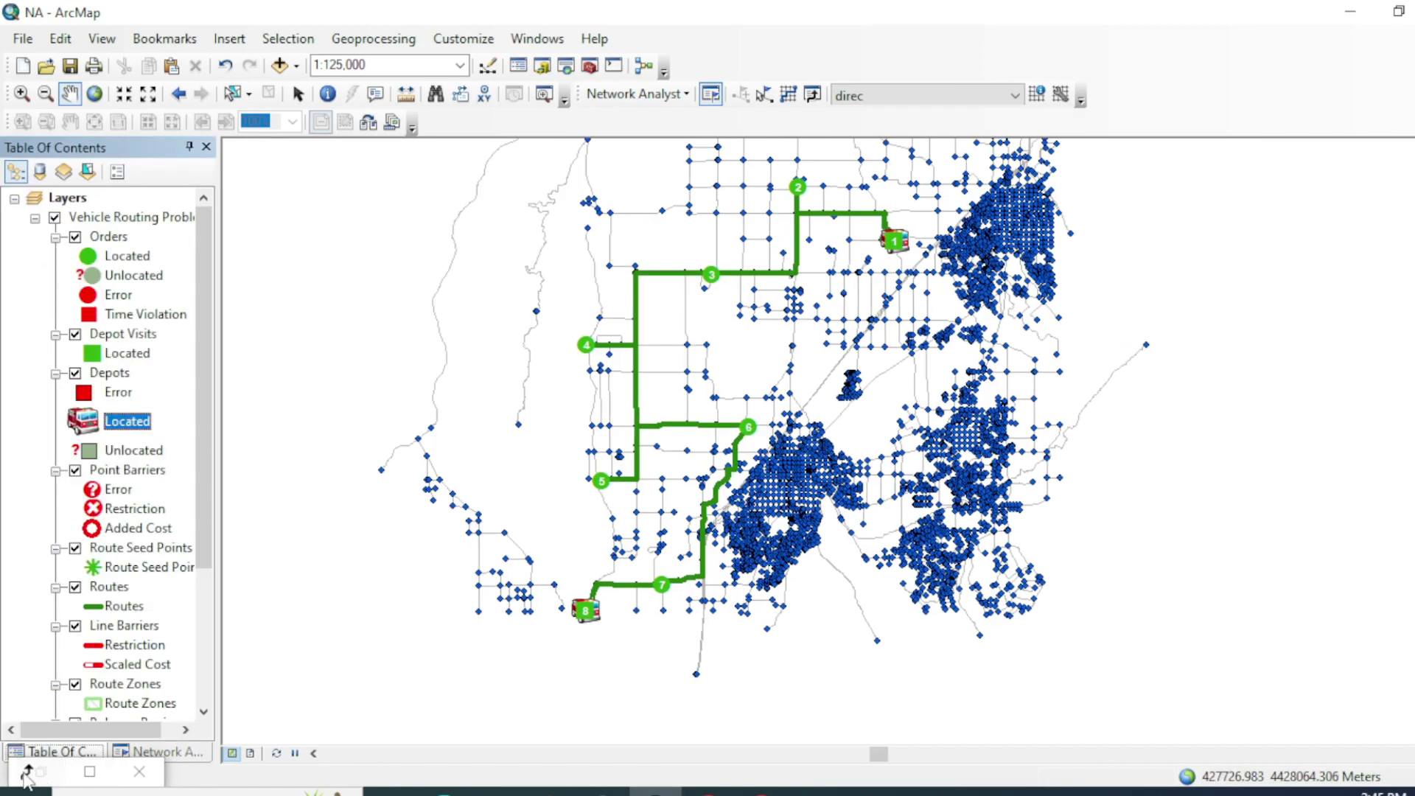
# Step: Open truck1's directions and resize the window so it sits over the map
pyautogui.click(89, 771)
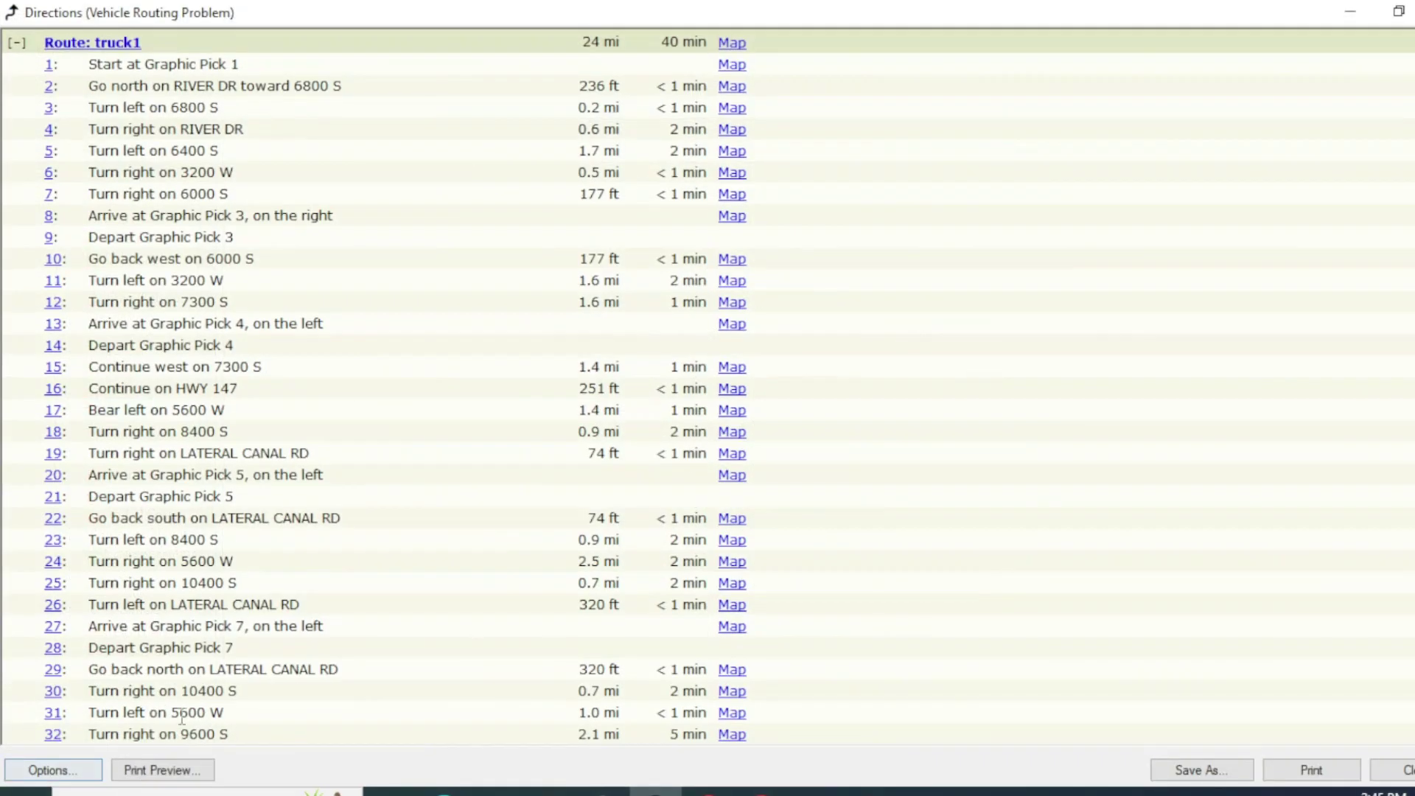
pyautogui.moveTo(1316, 19); pyautogui.dragTo(420, 60)
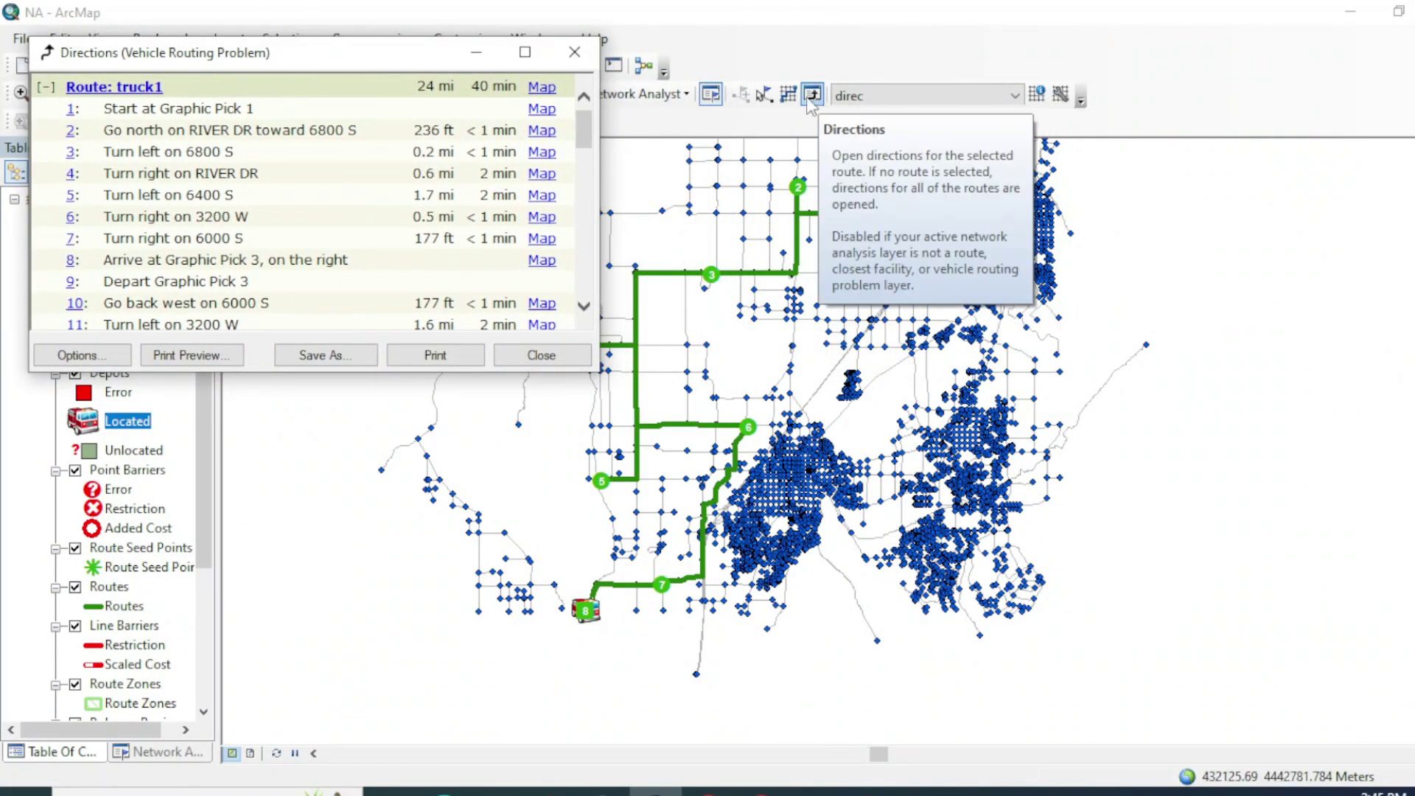
pyautogui.moveTo(234, 60); pyautogui.dragTo(221, 109)
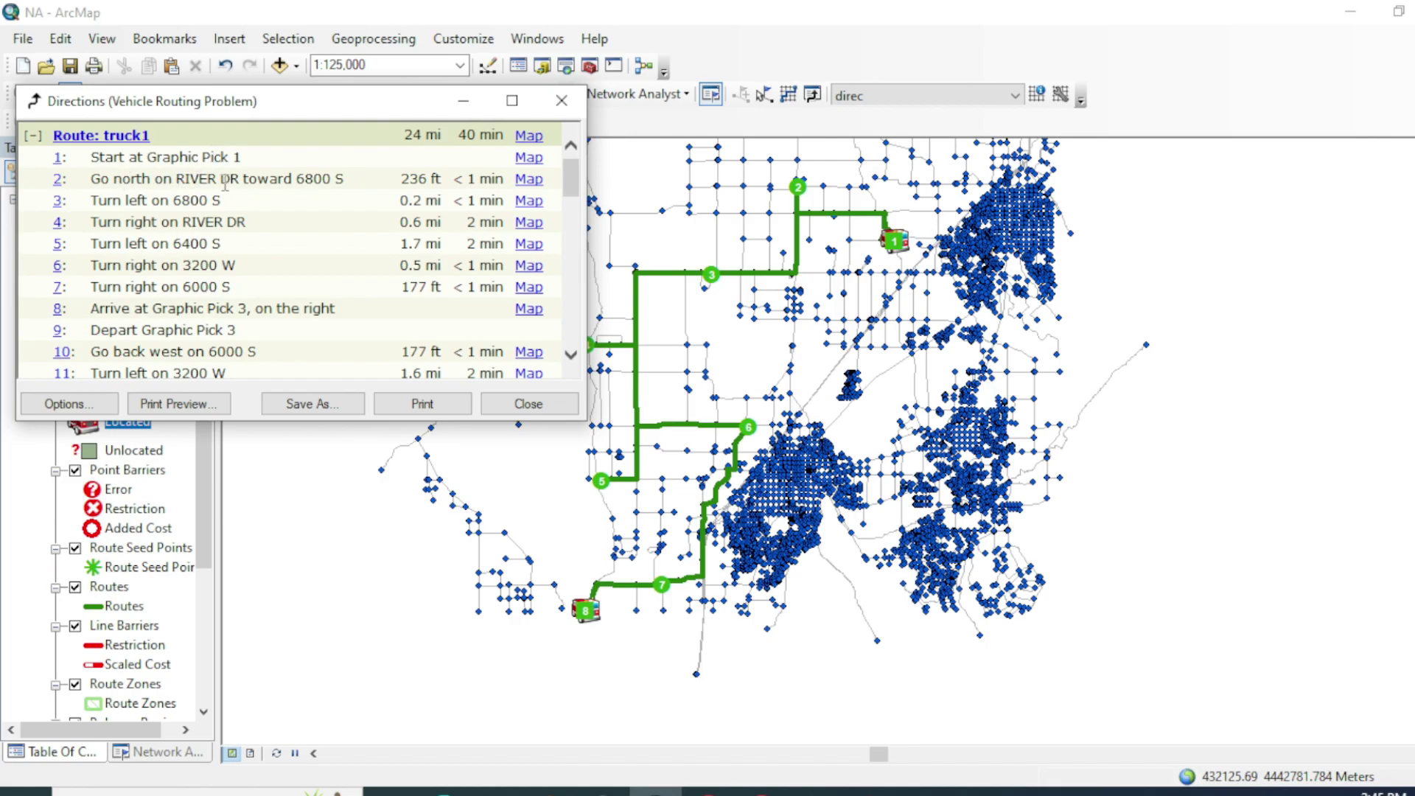
pyautogui.moveTo(270, 111); pyautogui.dragTo(265, 406)
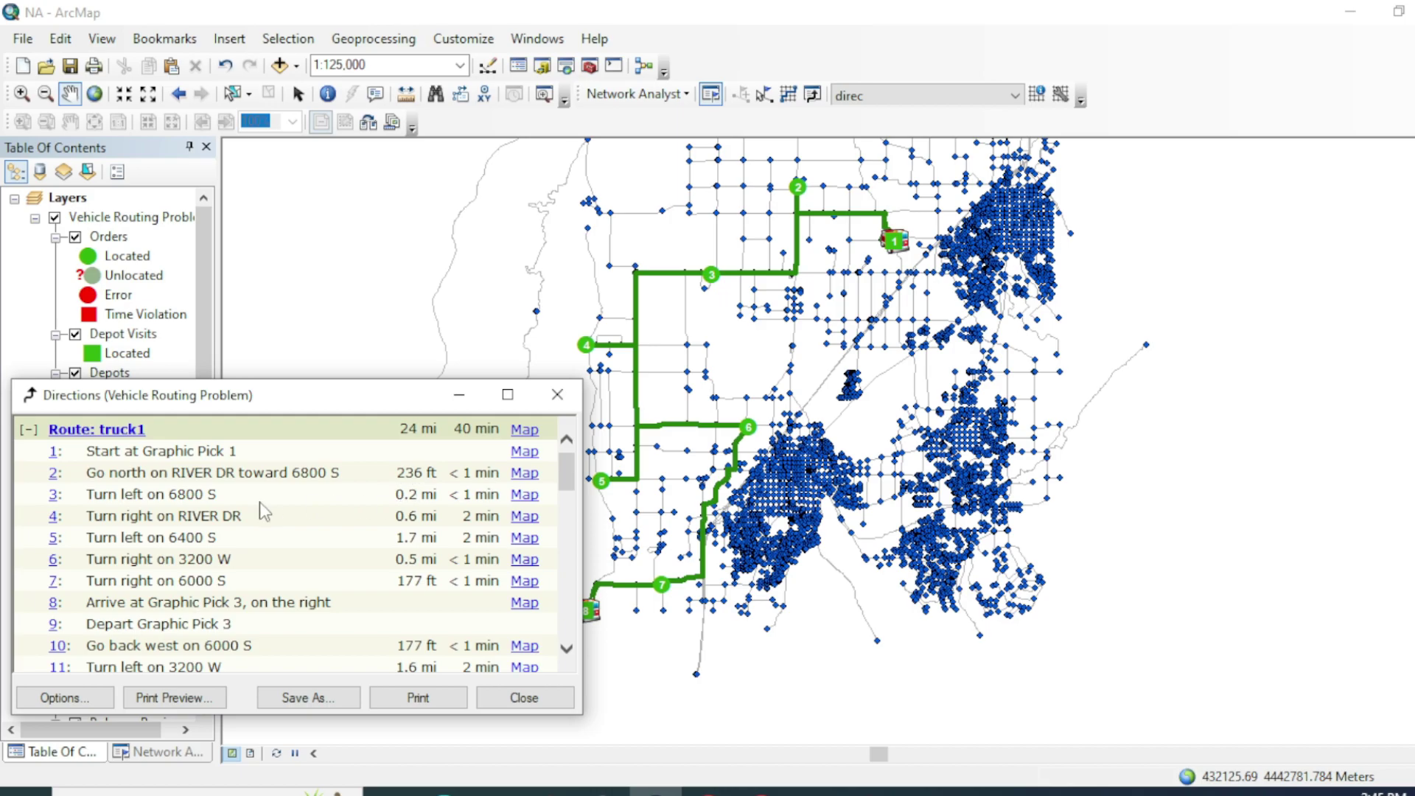
pyautogui.moveTo(254, 402); pyautogui.dragTo(246, 325)
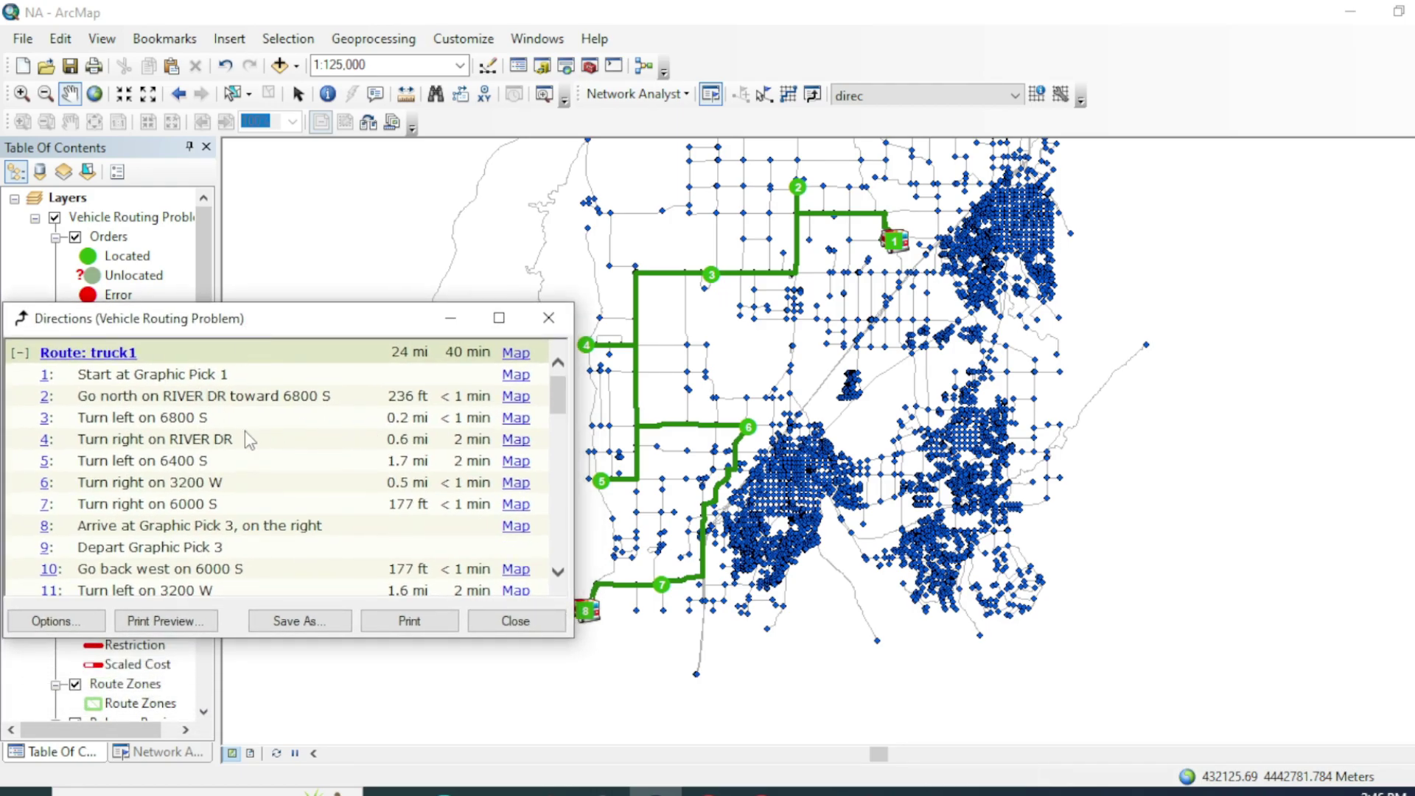
# Step: Show step 6's inset map and zoom it out until stop 2 appears
pyautogui.click(516, 482)
pyautogui.scroll(-3, 361, 520)
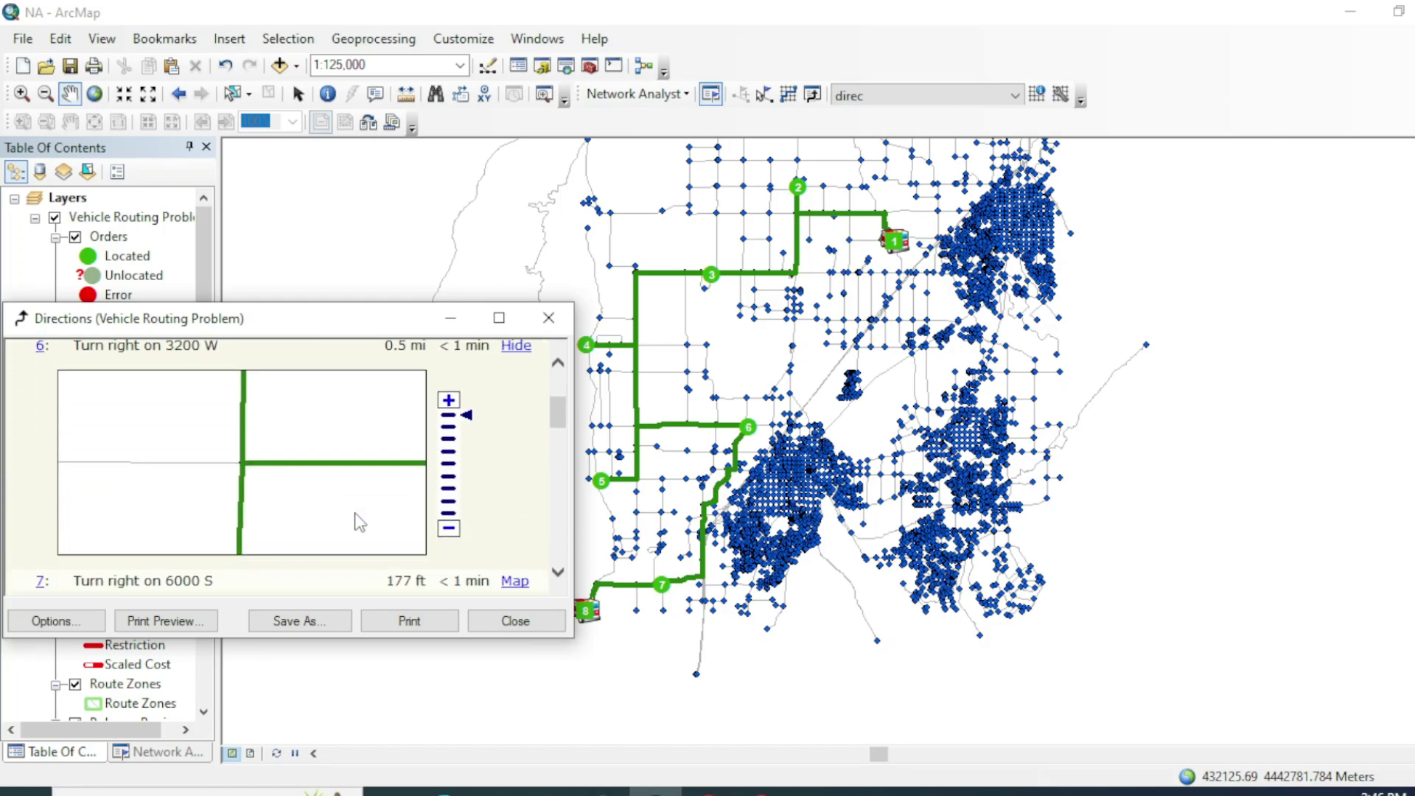
pyautogui.click(448, 530)
pyautogui.click(449, 530)
pyautogui.click(448, 529)
pyautogui.click(449, 529)
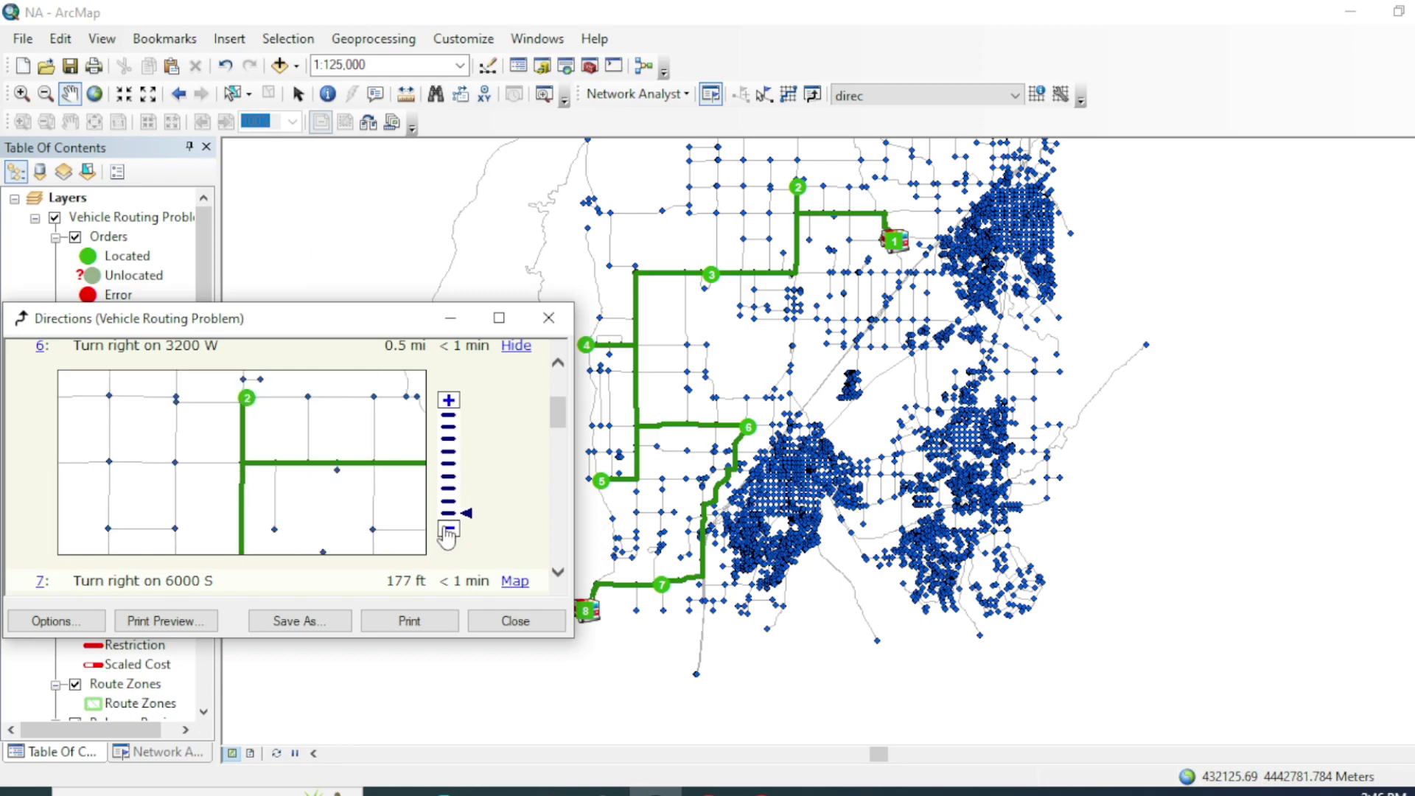
pyautogui.scroll(4, 432, 457)
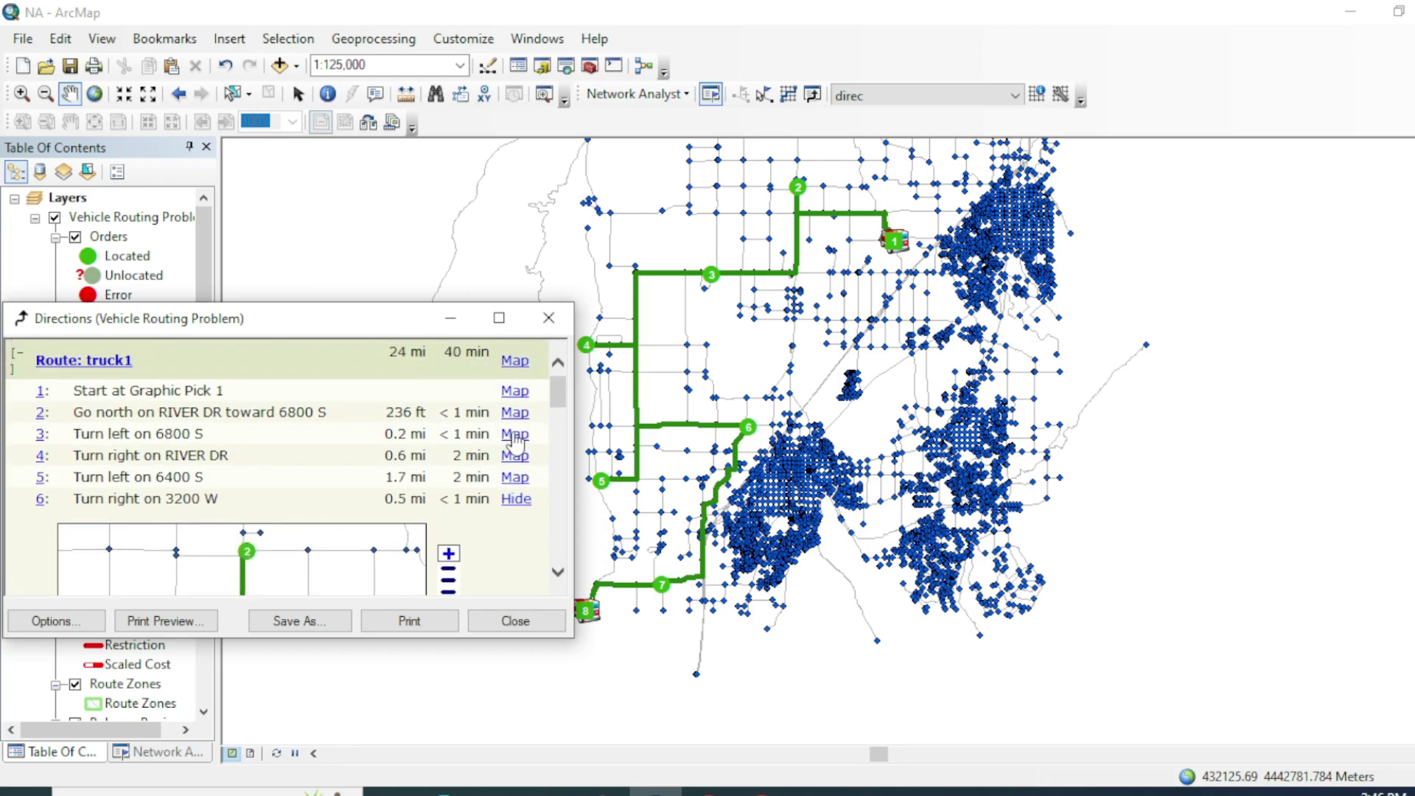
# Step: Show the starting step's inset map zoomed out, then close the directions
pyautogui.click(515, 390)
pyautogui.click(448, 574)
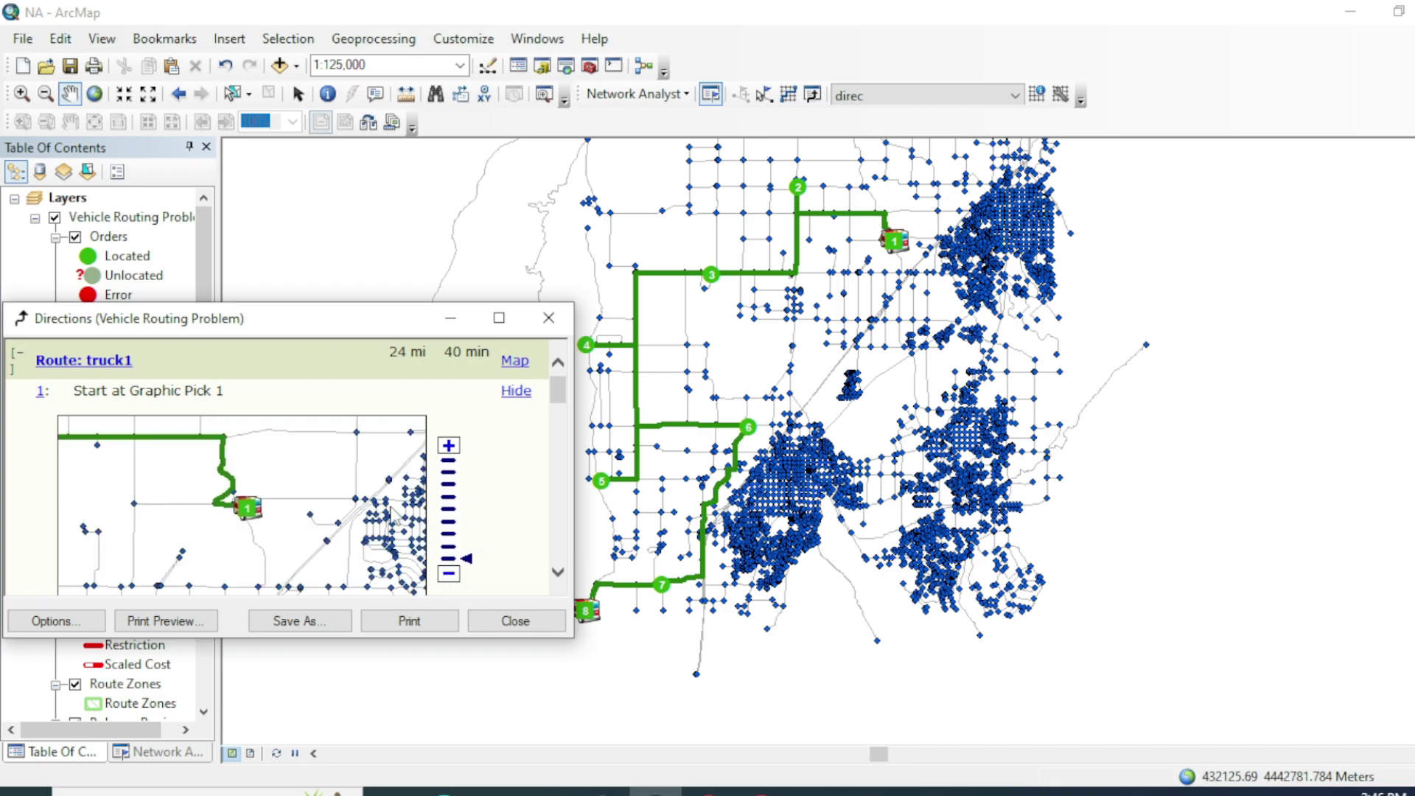
pyautogui.moveTo(378, 321); pyautogui.dragTo(392, 42)
pyautogui.scroll(-3, 269, 219)
pyautogui.scroll(-10, 269, 219)
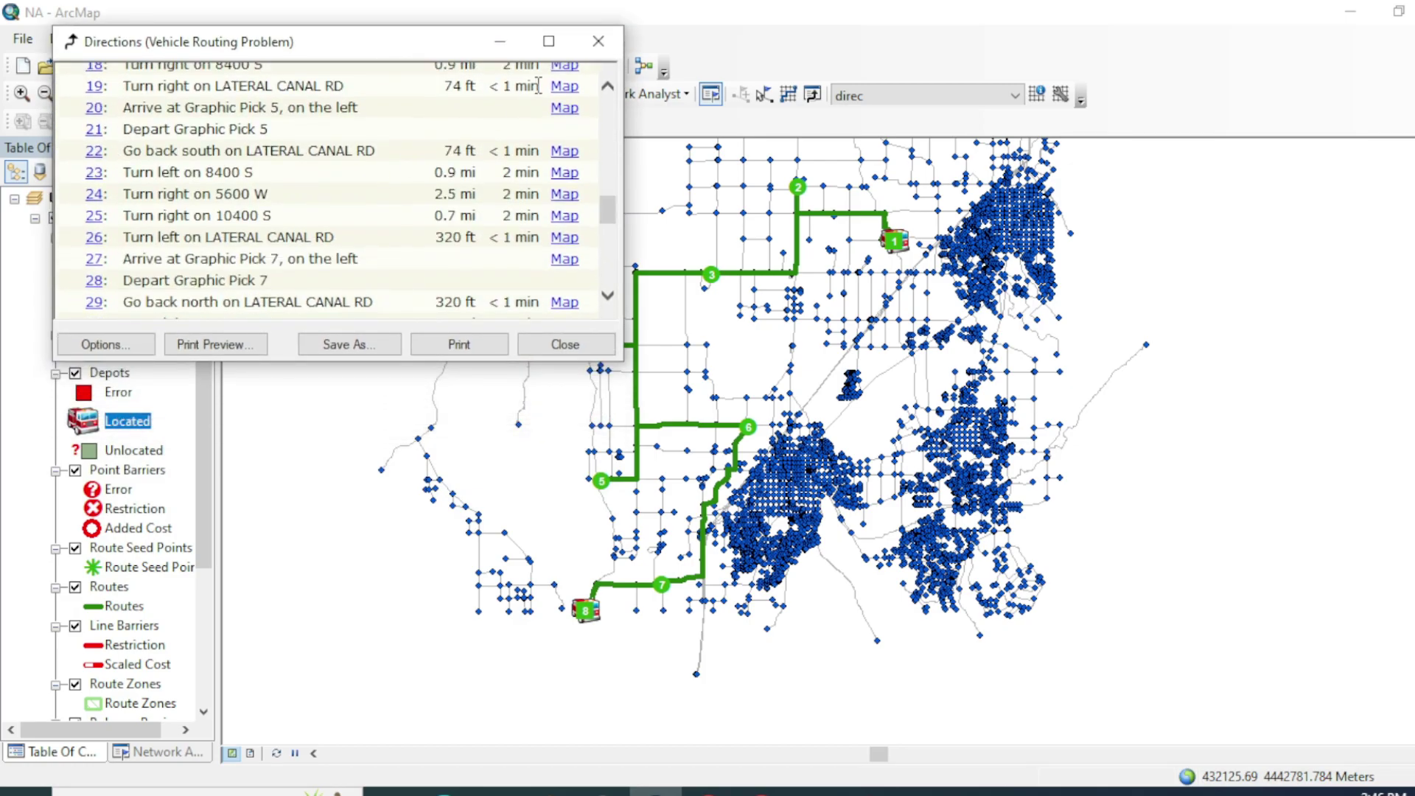
pyautogui.click(598, 42)
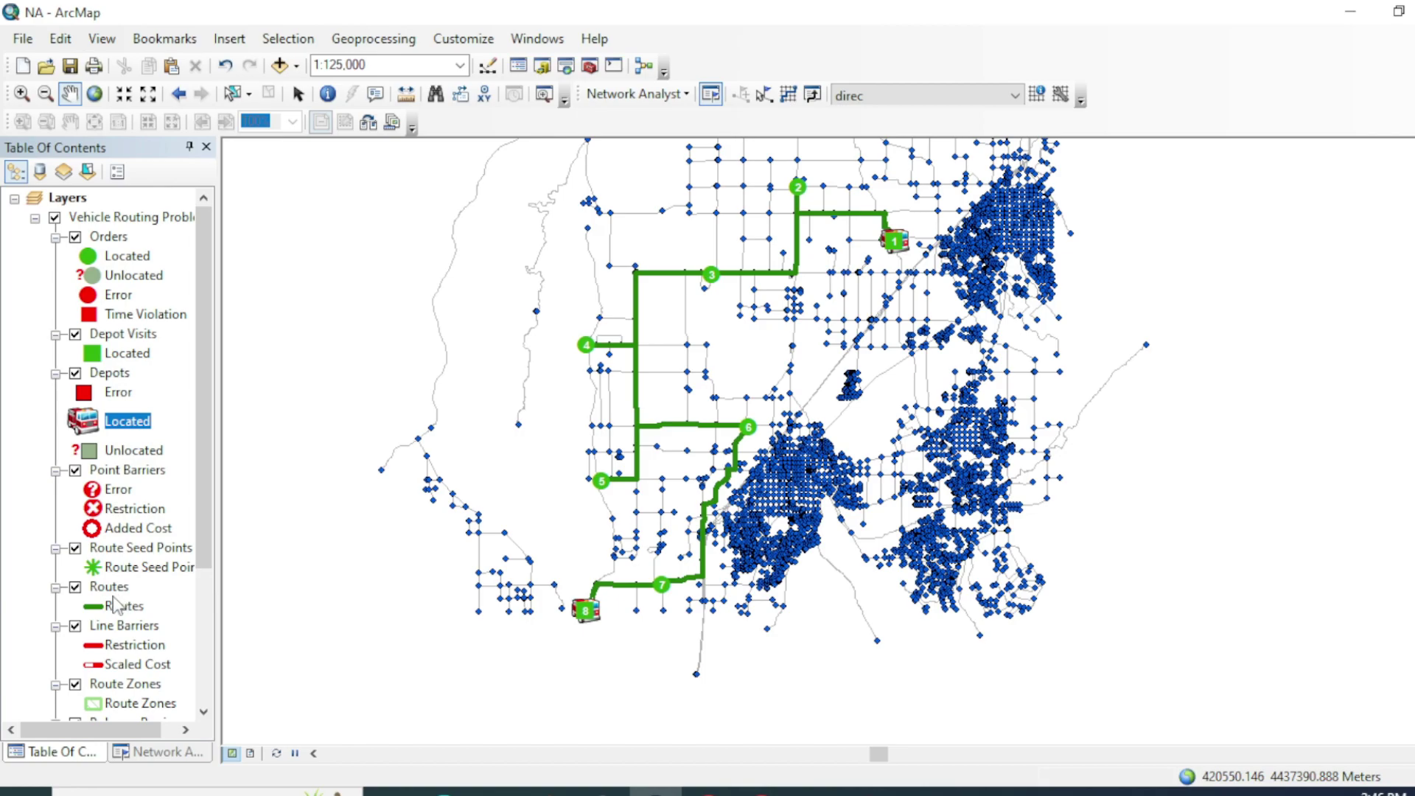
# Step: Open the Routes layer's attribute table beside the map
pyautogui.rightClick(112, 588)
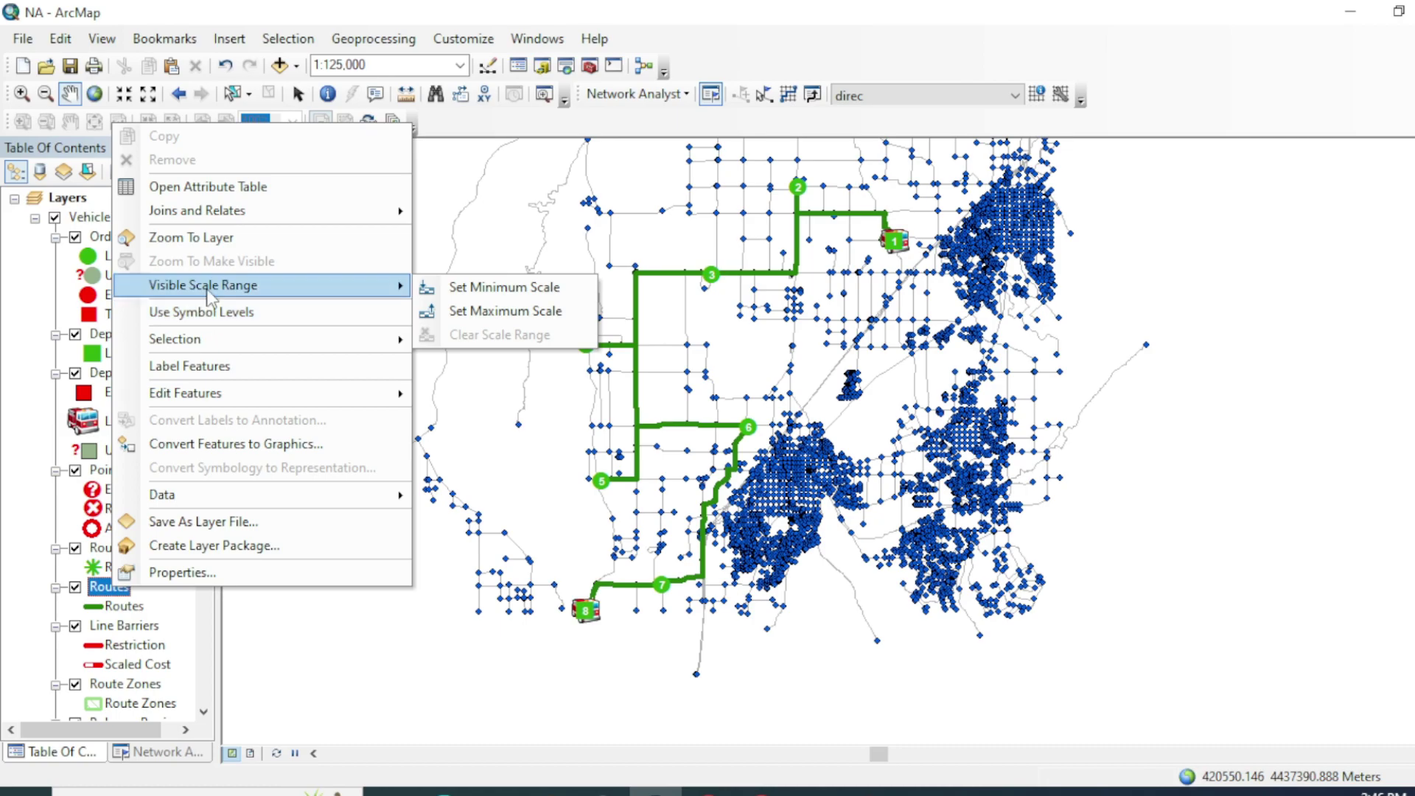
pyautogui.click(221, 186)
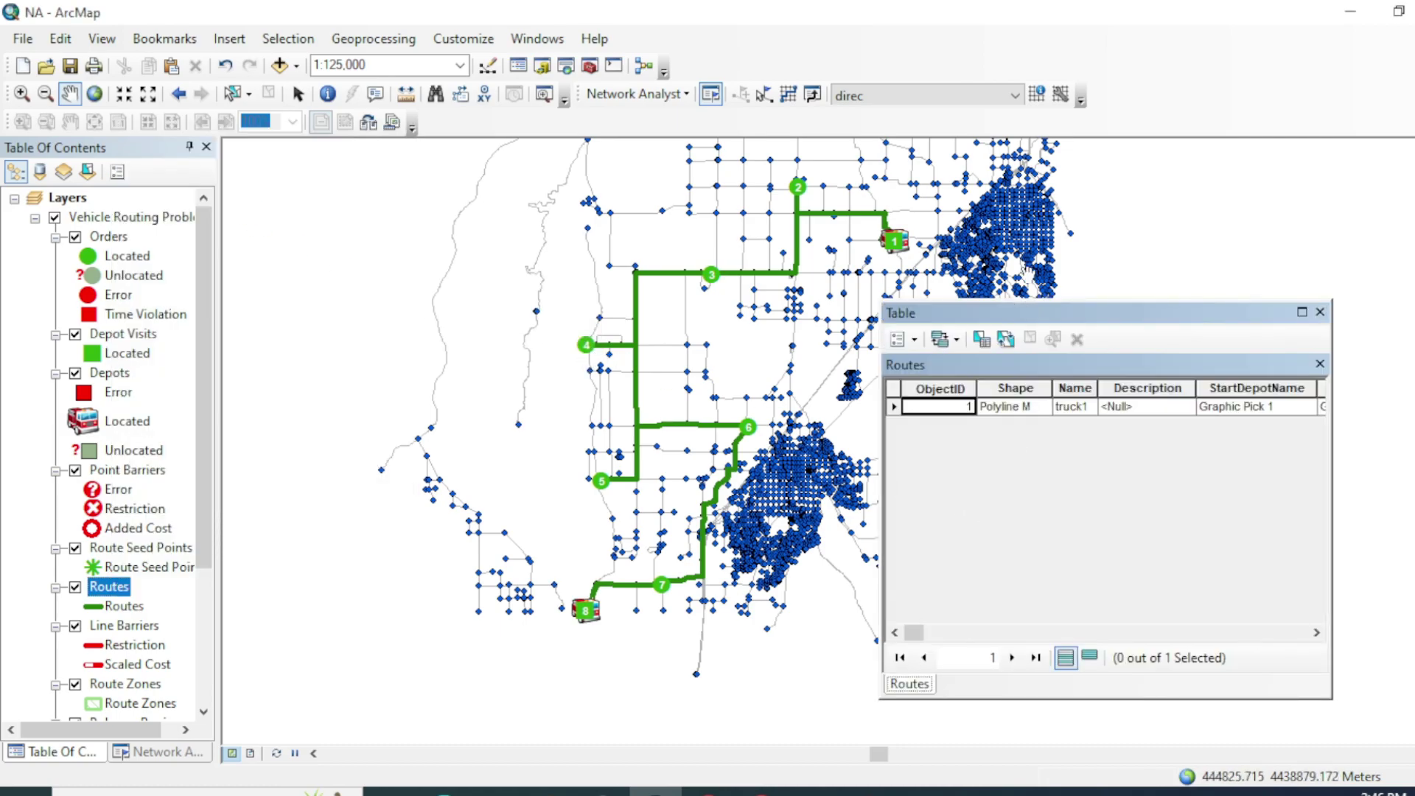
pyautogui.moveTo(1043, 319); pyautogui.dragTo(516, 201)
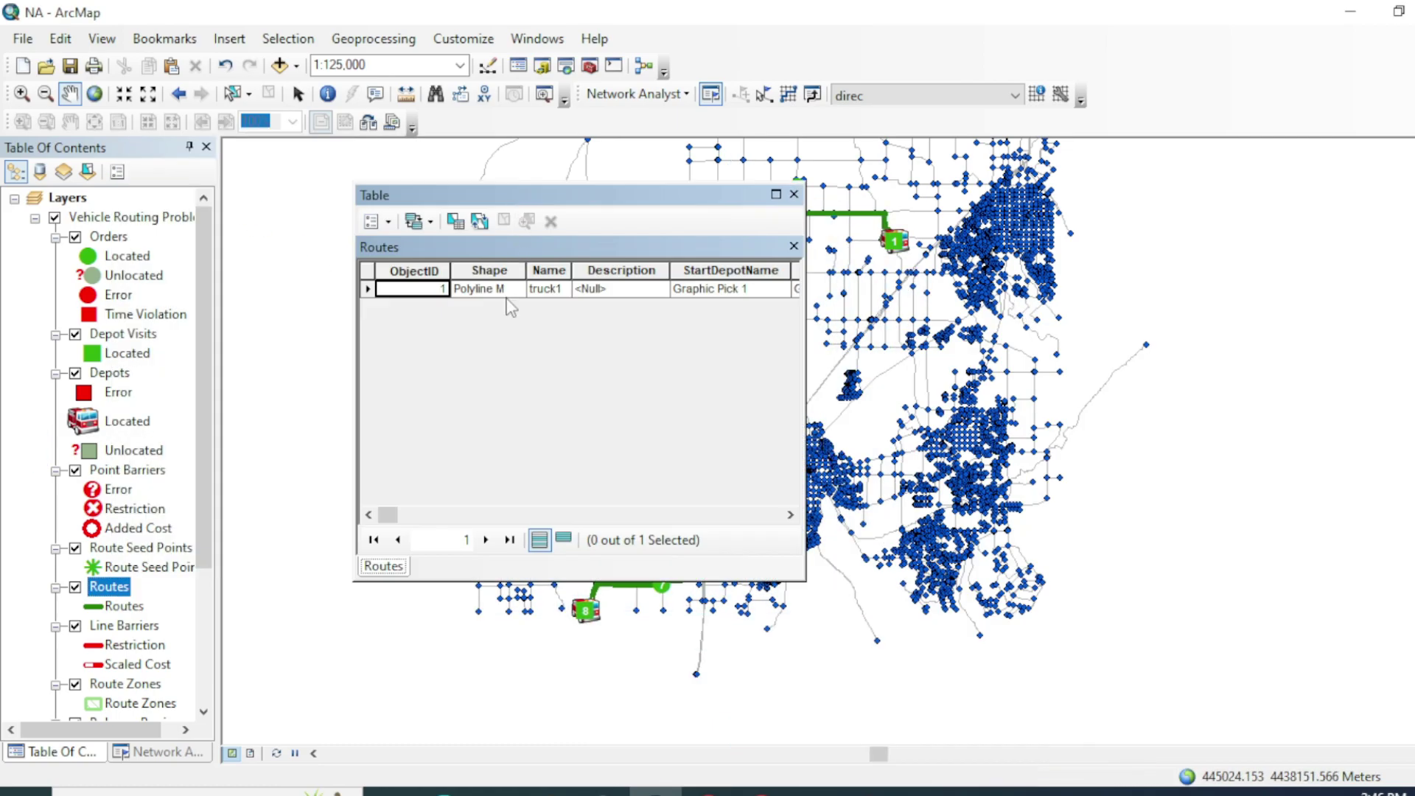
# Step: Scroll right through truck1's fields, such as OrderCount 6 and TotalCost 1490.760551, then close the table
pyautogui.click(791, 515)
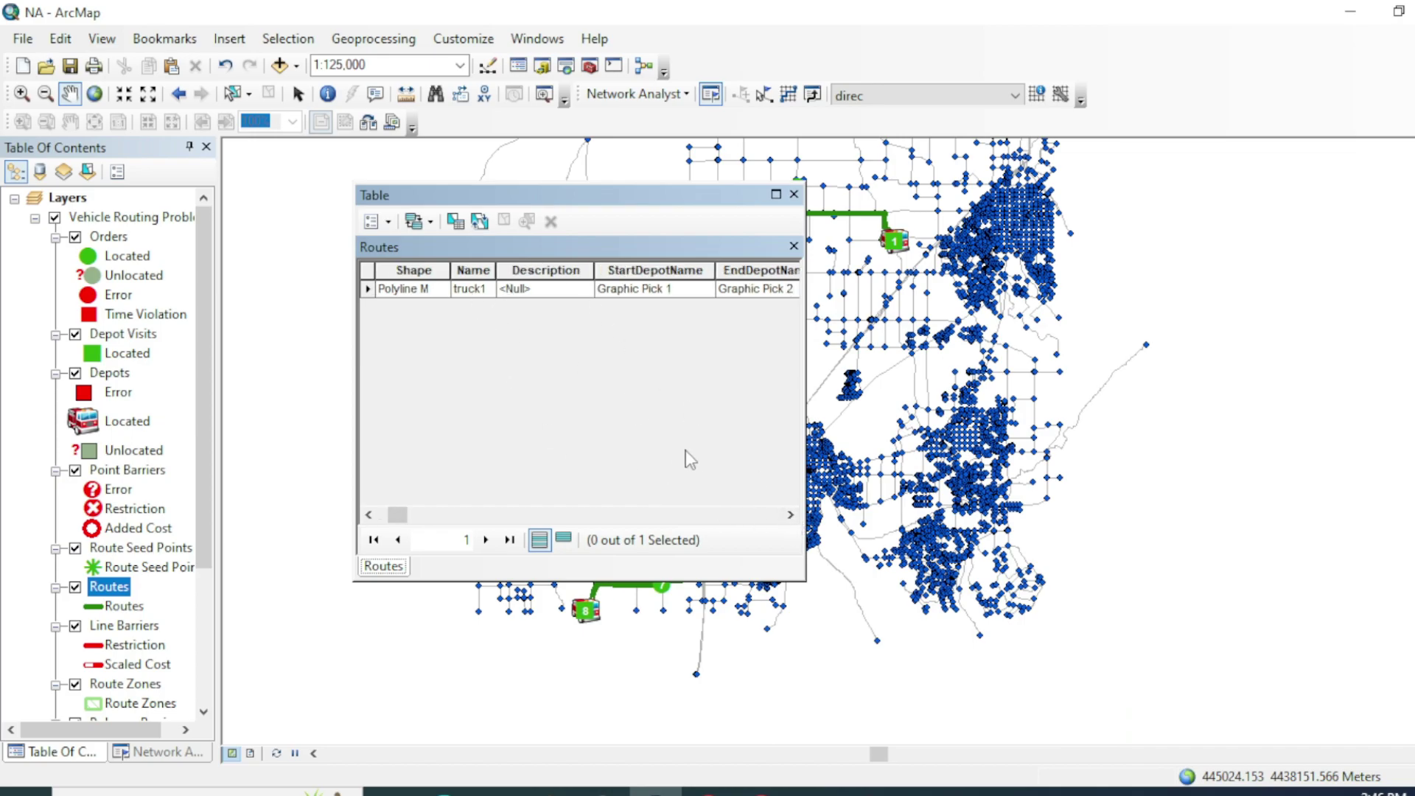
pyautogui.click(791, 515)
pyautogui.click(791, 515)
pyautogui.click(791, 515)
pyautogui.click(791, 515)
pyautogui.click(790, 516)
pyautogui.click(791, 515)
pyautogui.click(791, 515)
pyautogui.click(791, 516)
pyautogui.click(791, 515)
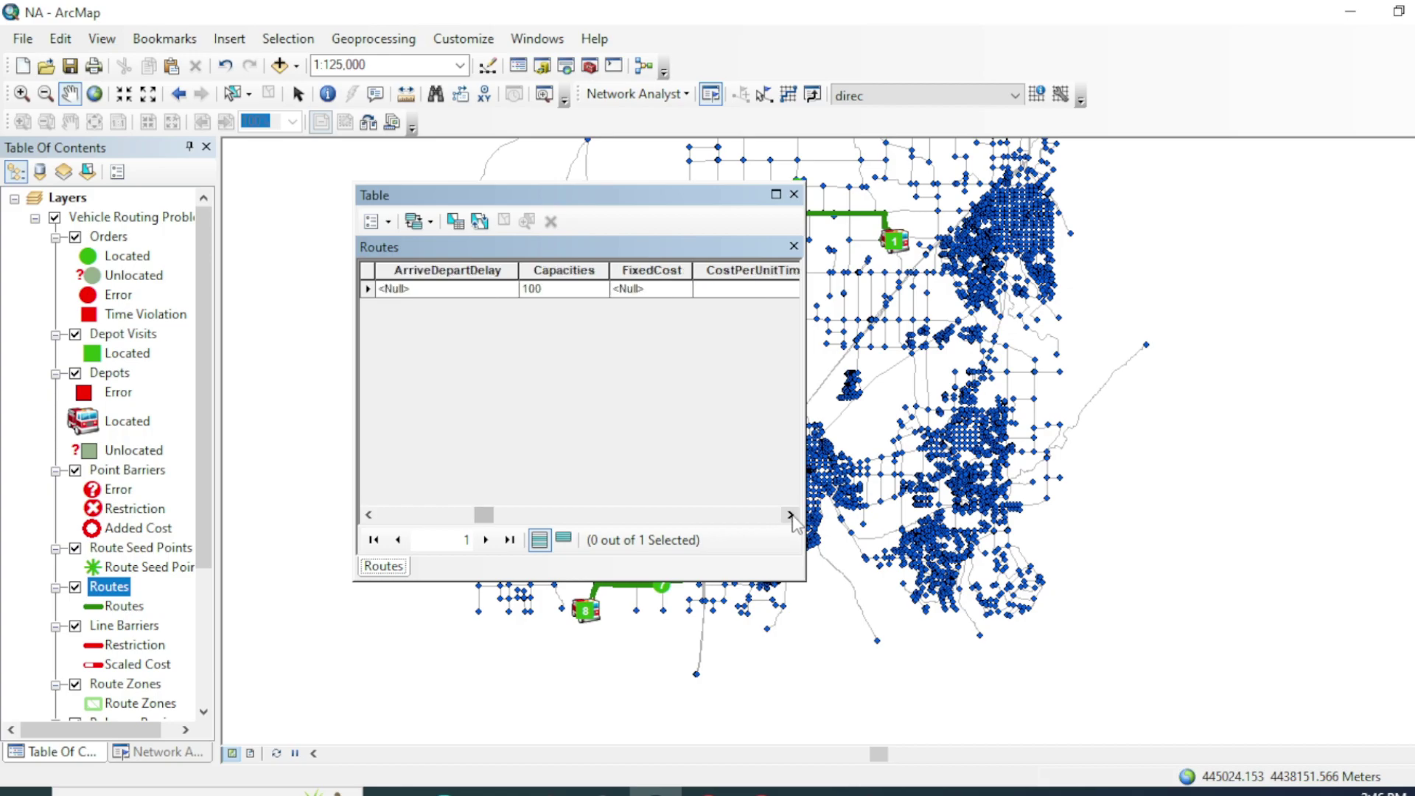
pyautogui.click(790, 515)
pyautogui.click(791, 515)
pyautogui.click(790, 516)
pyautogui.click(790, 515)
pyautogui.click(791, 515)
pyautogui.click(790, 515)
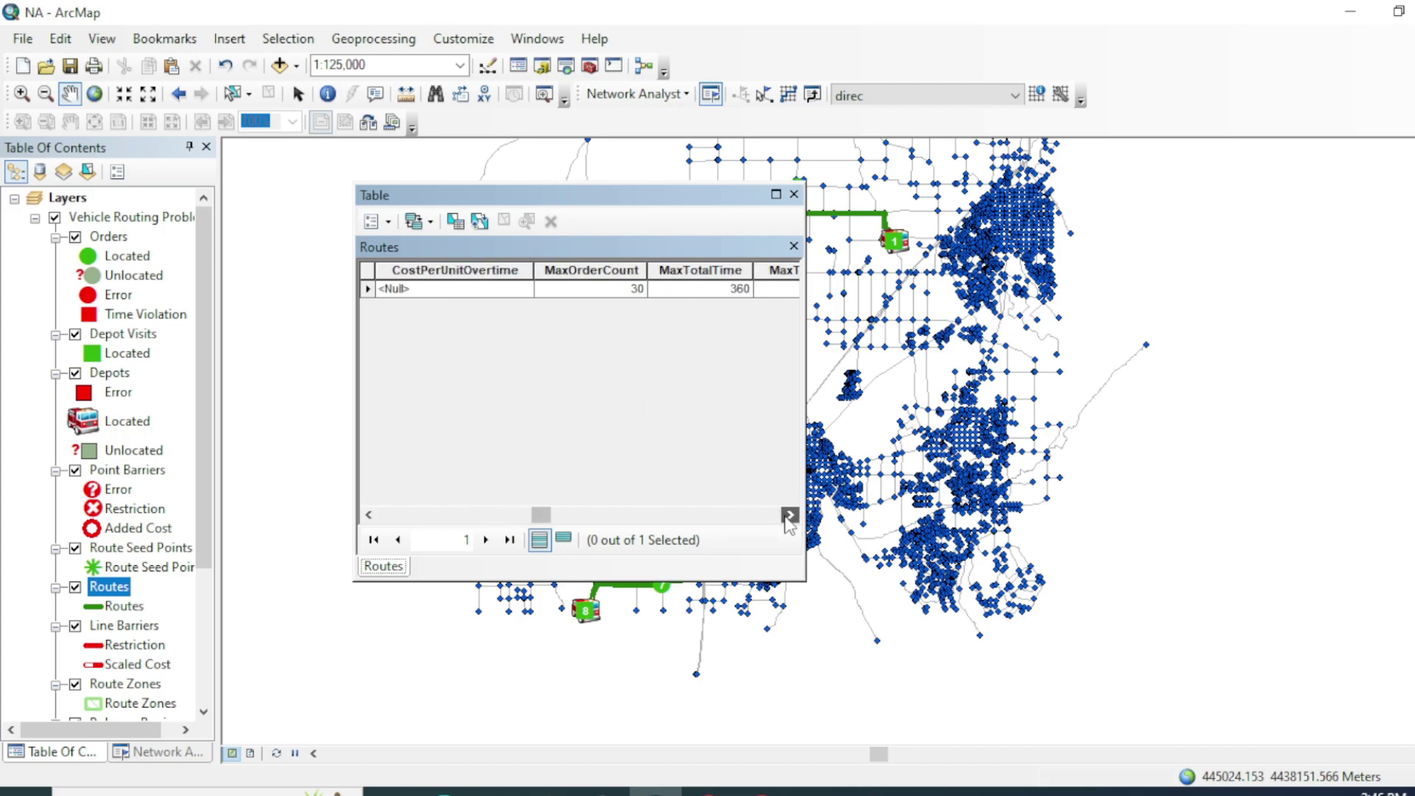
pyautogui.click(790, 515)
pyautogui.click(791, 515)
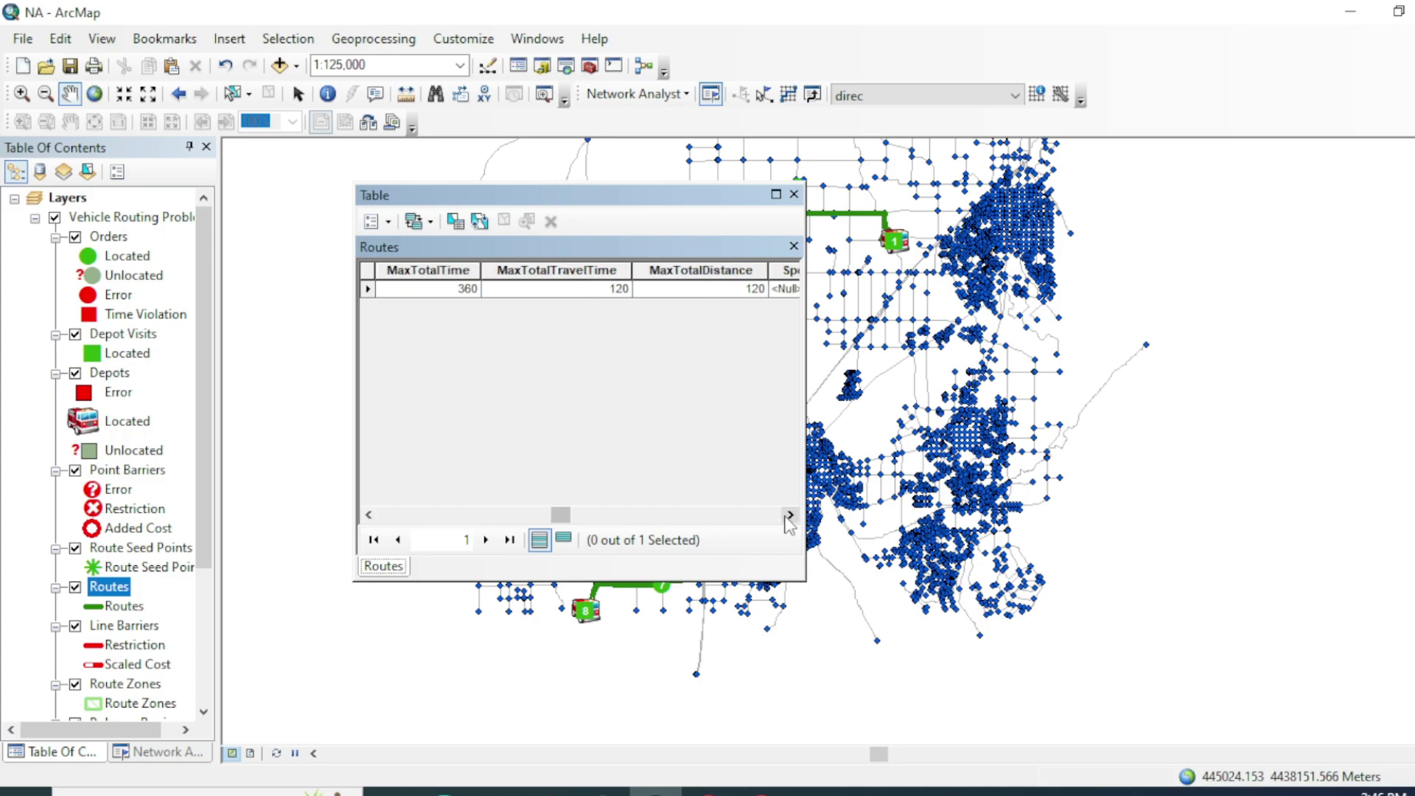
pyautogui.click(790, 515)
pyautogui.click(790, 515)
pyautogui.click(790, 516)
pyautogui.click(790, 515)
pyautogui.click(790, 515)
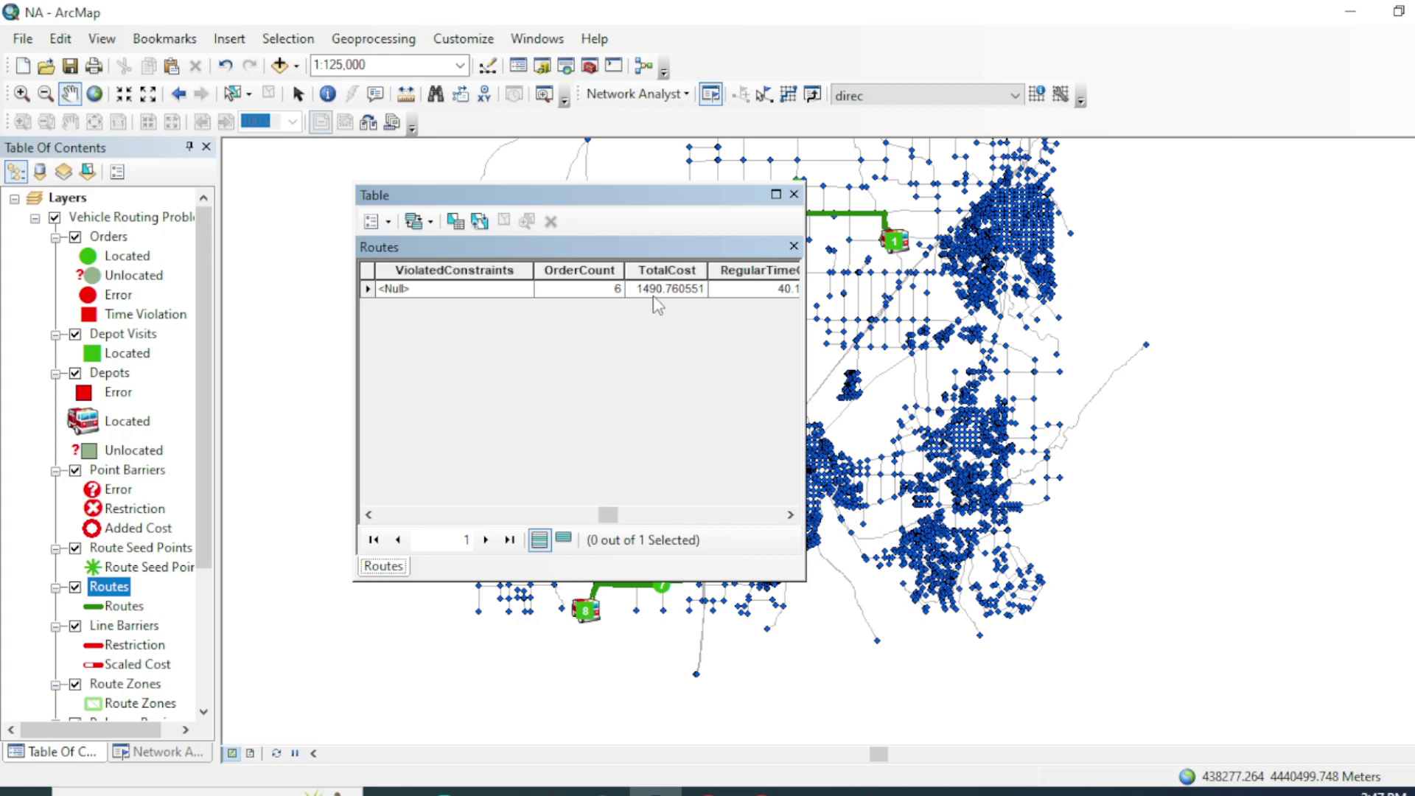
pyautogui.click(789, 515)
pyautogui.click(789, 515)
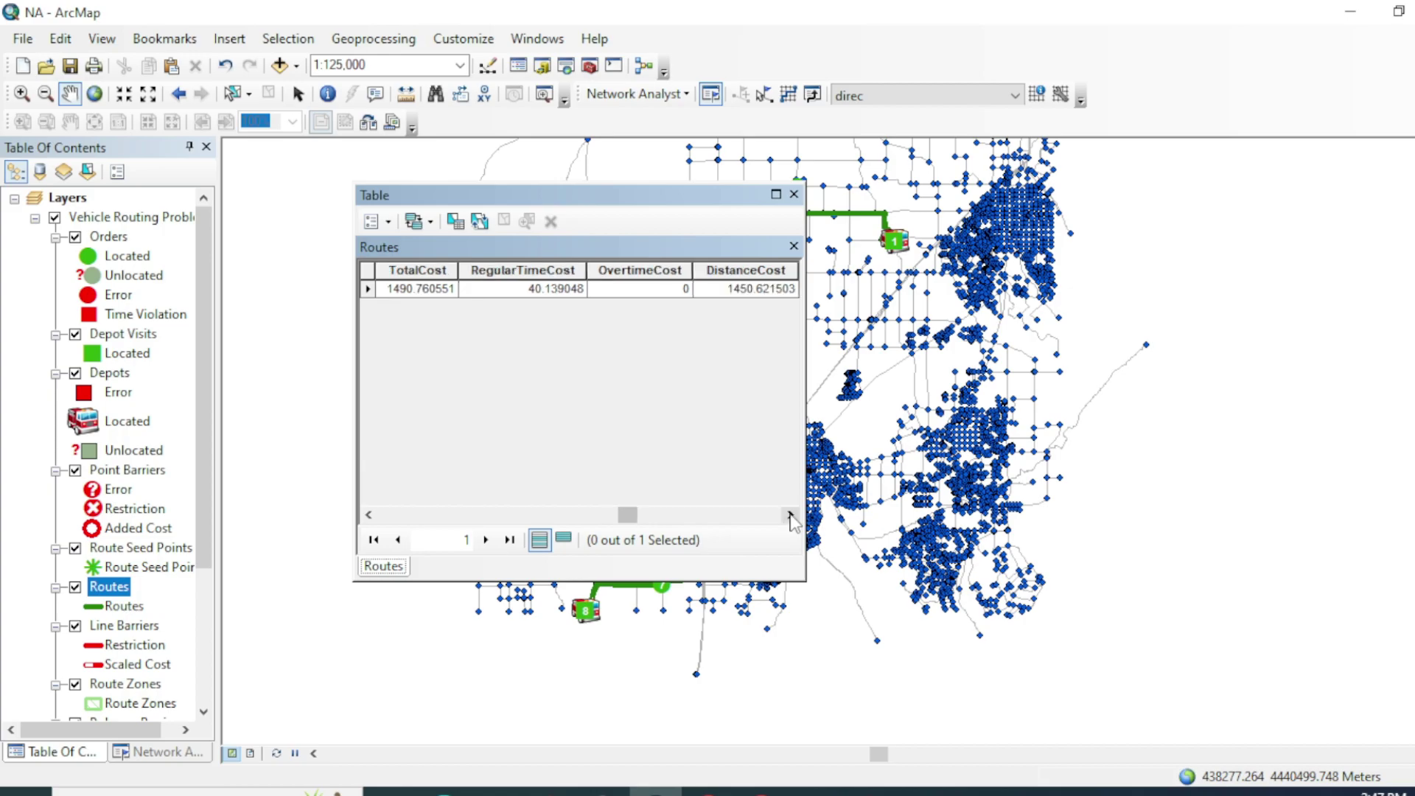
pyautogui.click(790, 515)
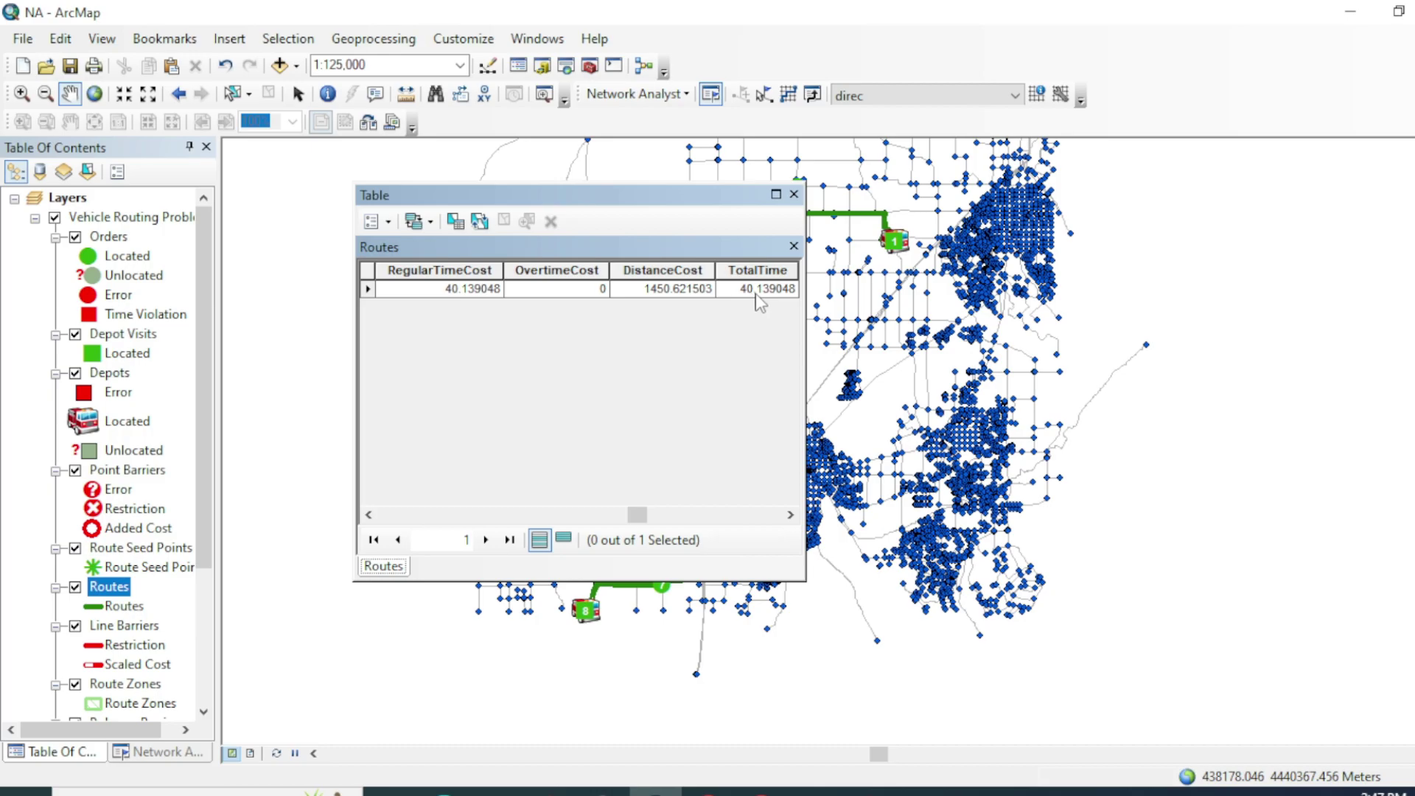
pyautogui.click(791, 515)
pyautogui.click(791, 515)
pyautogui.click(791, 515)
pyautogui.click(791, 515)
pyautogui.click(791, 515)
pyautogui.click(791, 515)
pyautogui.click(791, 515)
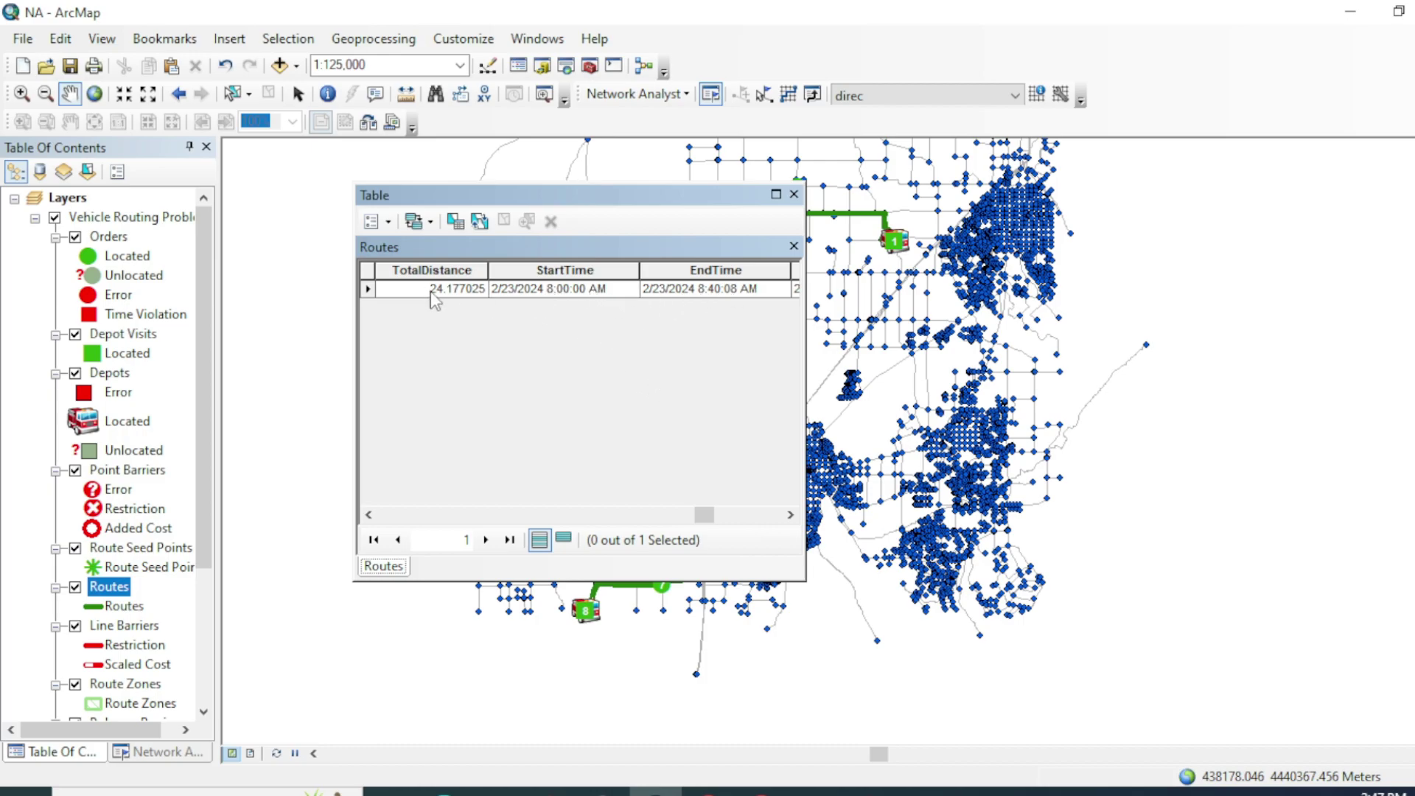
pyautogui.click(790, 514)
pyautogui.click(790, 514)
pyautogui.click(792, 195)
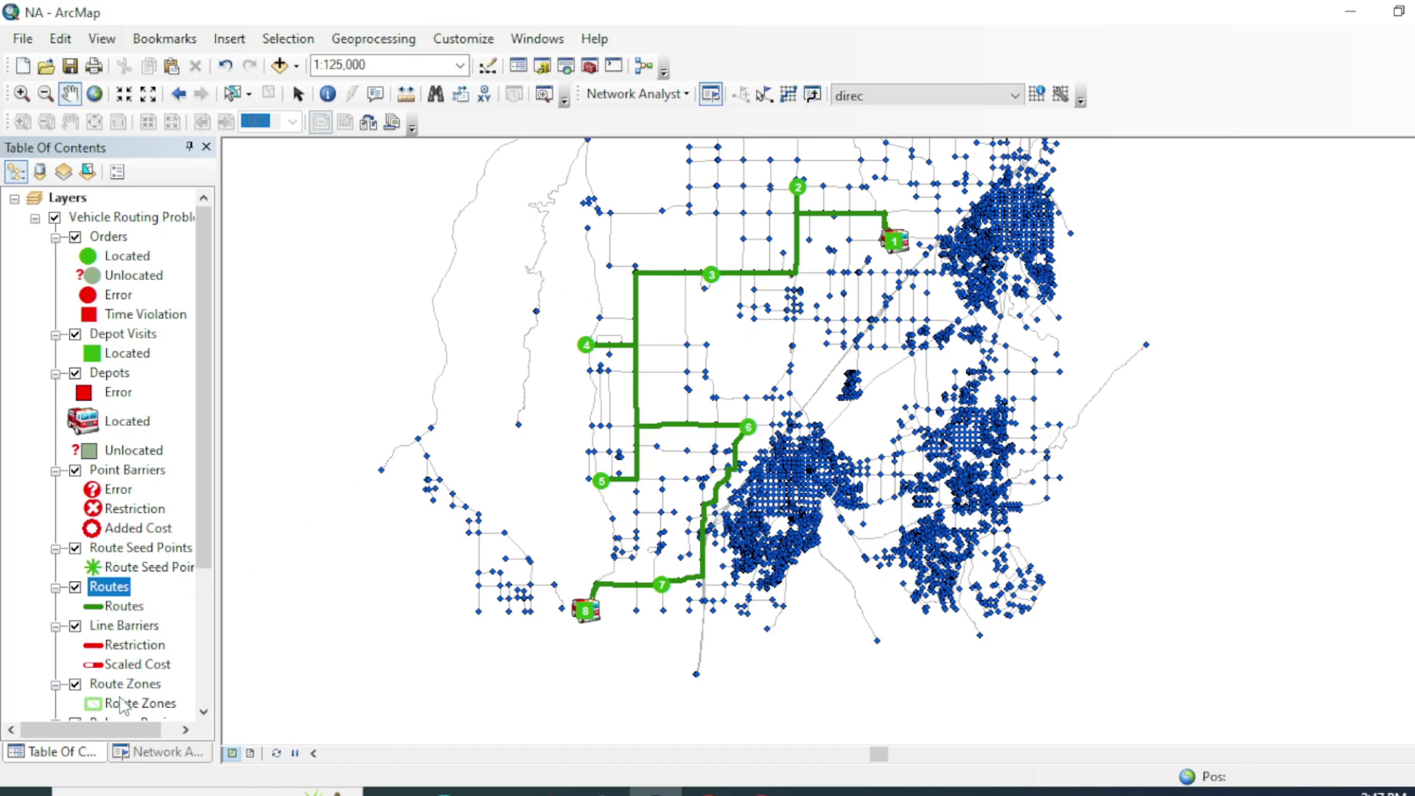
# Step: Reopen truck1's turn-by-turn directions and scroll through them, dismissing the new-analysis menu
pyautogui.click(813, 96)
pyautogui.scroll(-2, 210, 142)
pyautogui.scroll(-8, 210, 142)
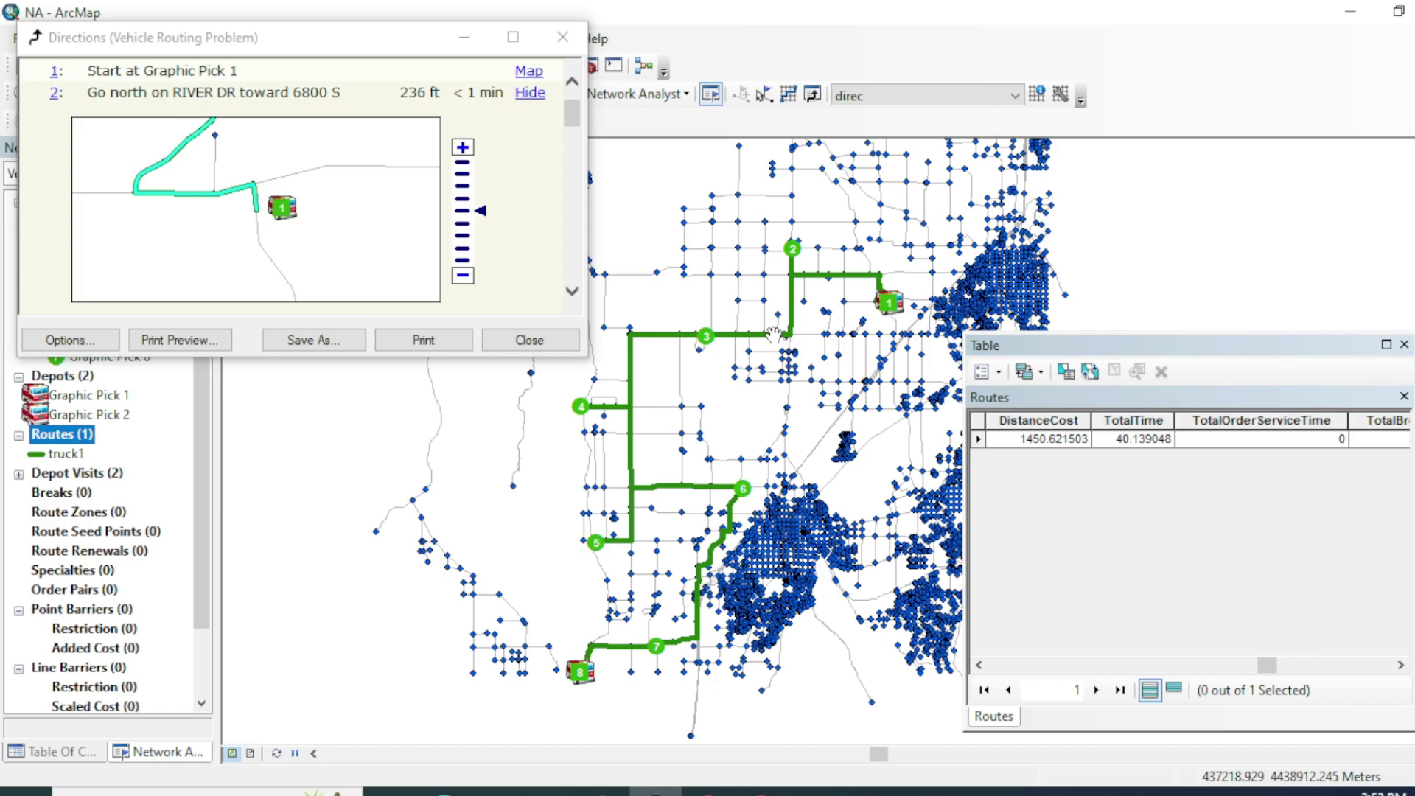
pyautogui.click(637, 93)
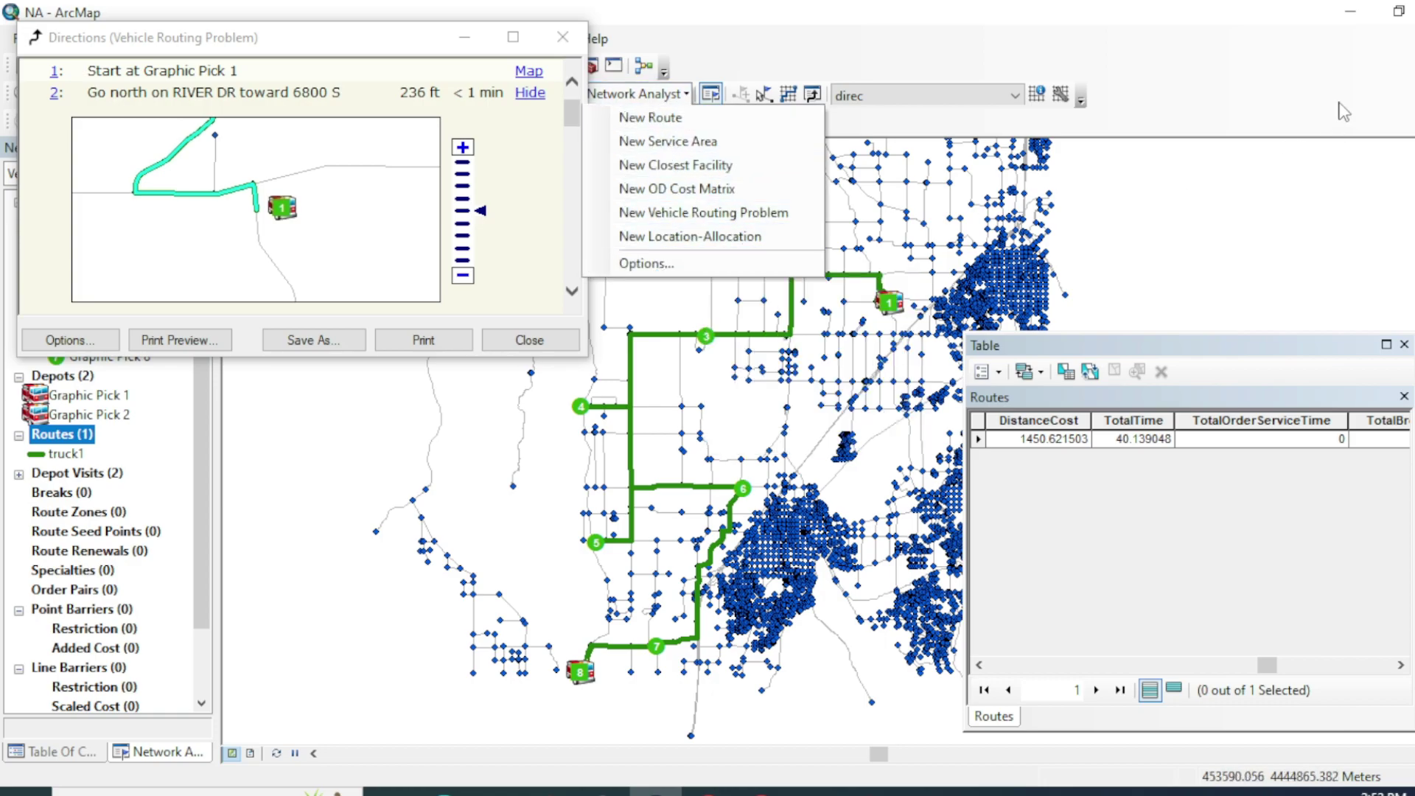
pyautogui.press('Escape')
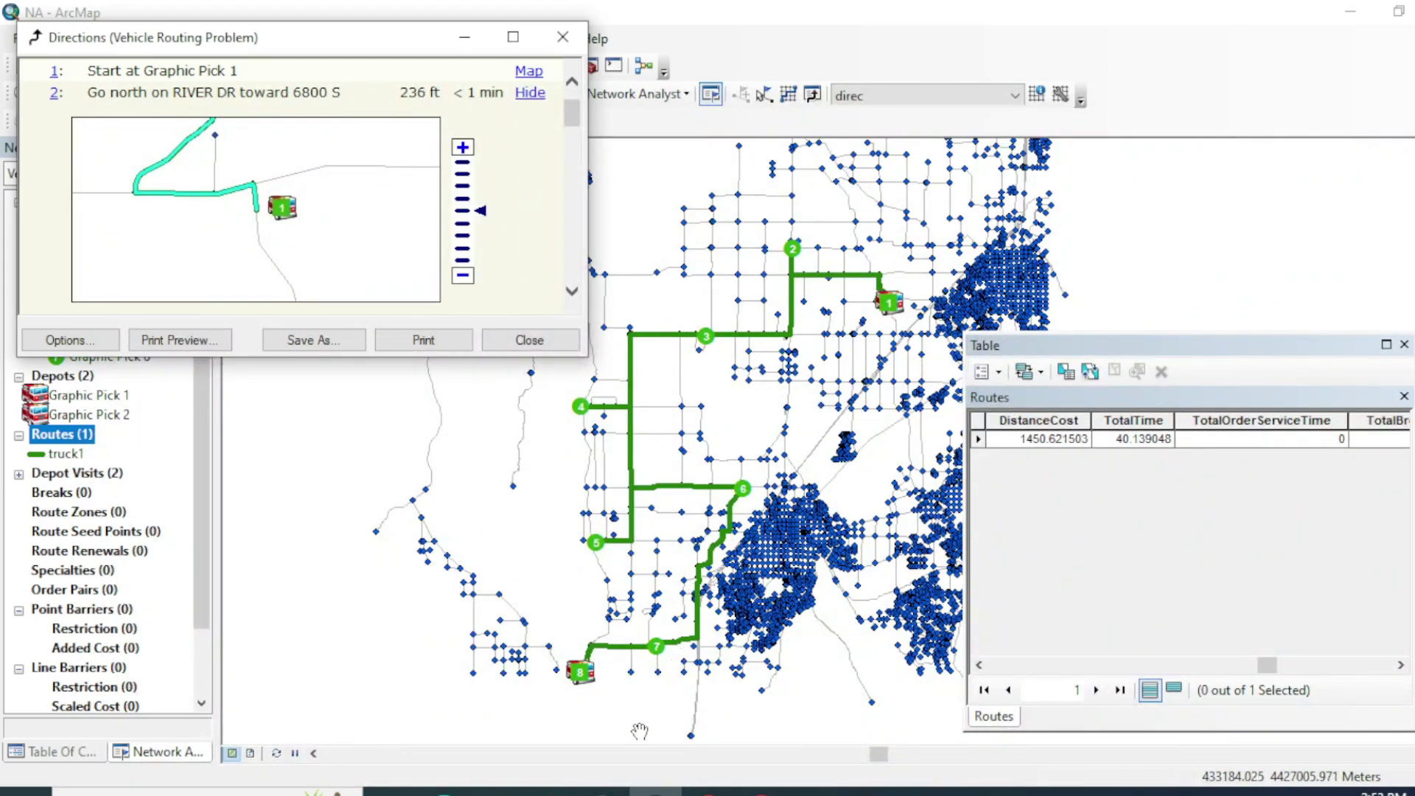